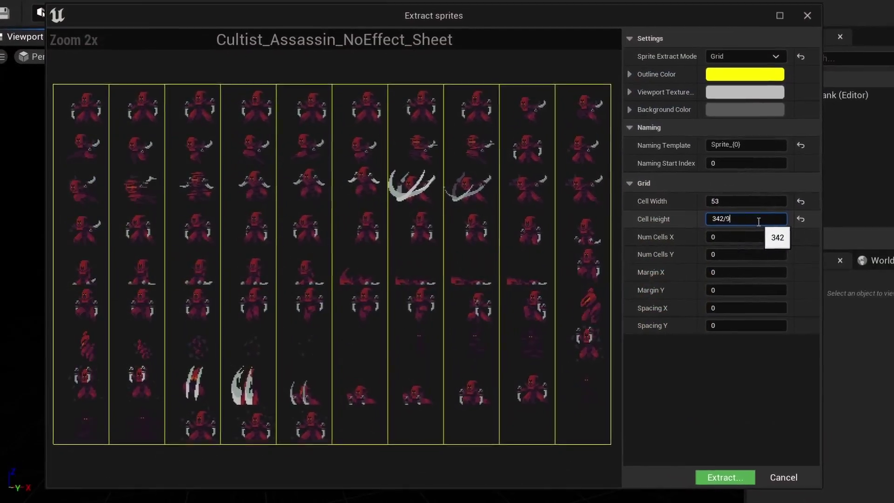
Step: Commit the Dust sheet grid cell size, then import Cultist_Assassin_NoEffect_Sheet.png into Content > Sprites
key("Return")
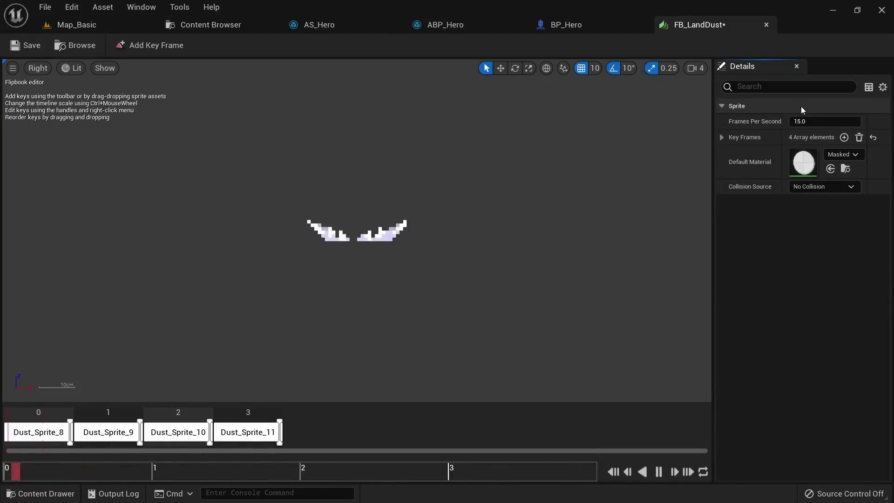
left_click(819, 121)
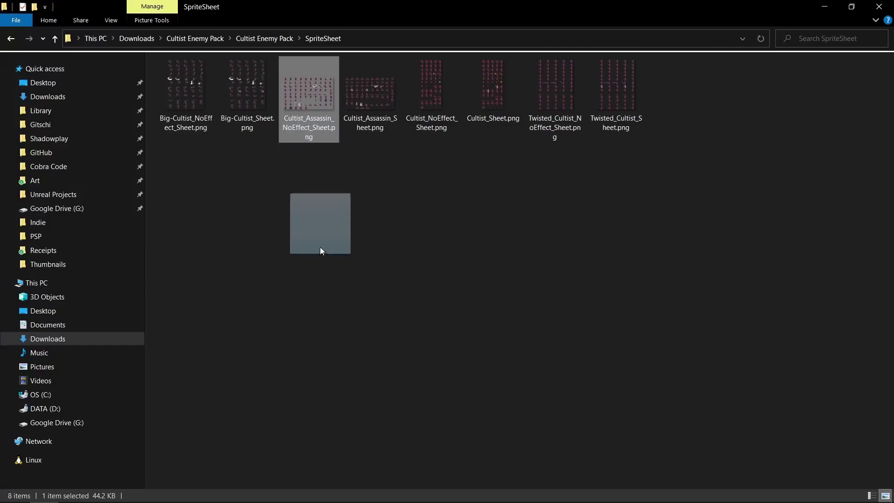
left_click_drag(321, 250, 305, 395)
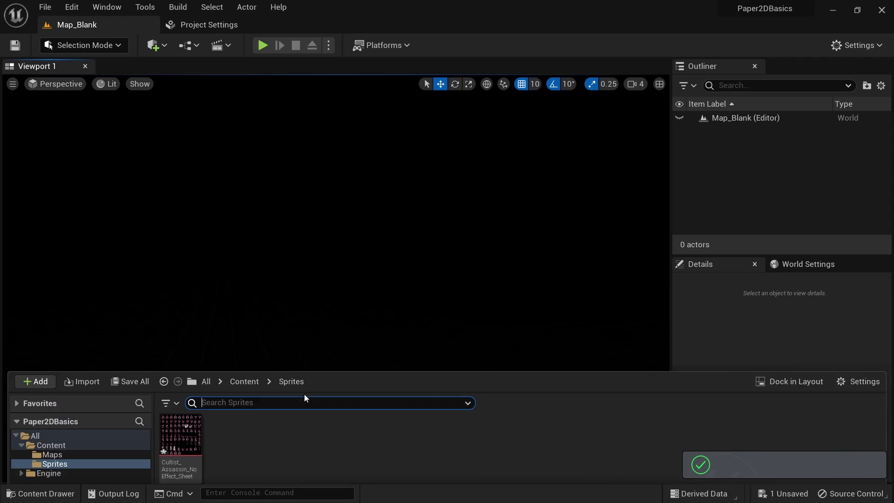
Step: Apply Paper2D pixel-art texture settings to the Cultist_Assassin_NoEffect_Sheet texture
left_click(189, 379)
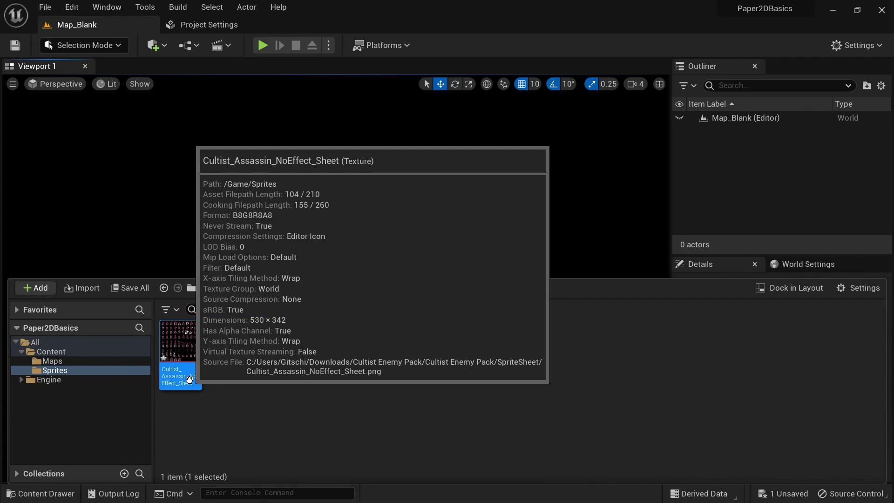
right_click(192, 384)
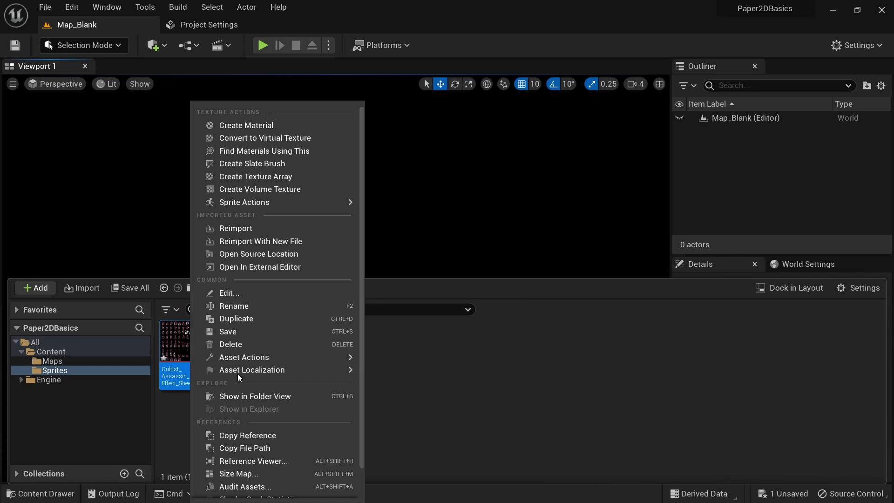
mouse_move(344, 201)
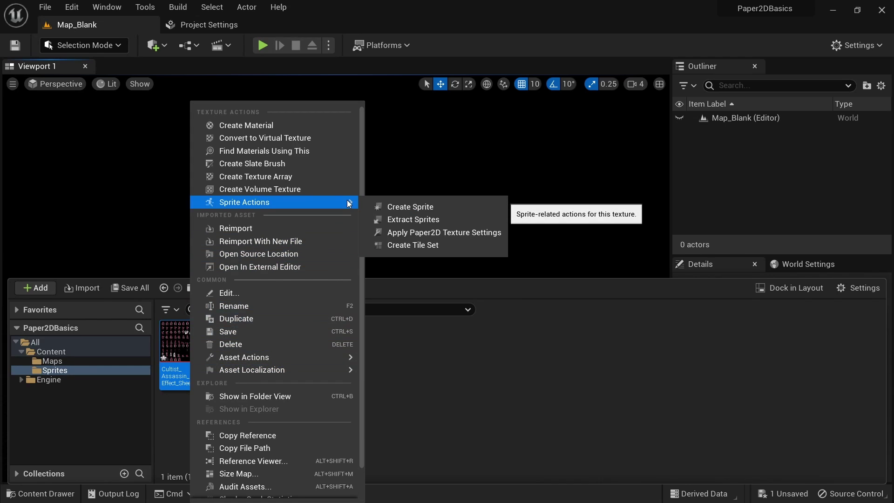
left_click(482, 230)
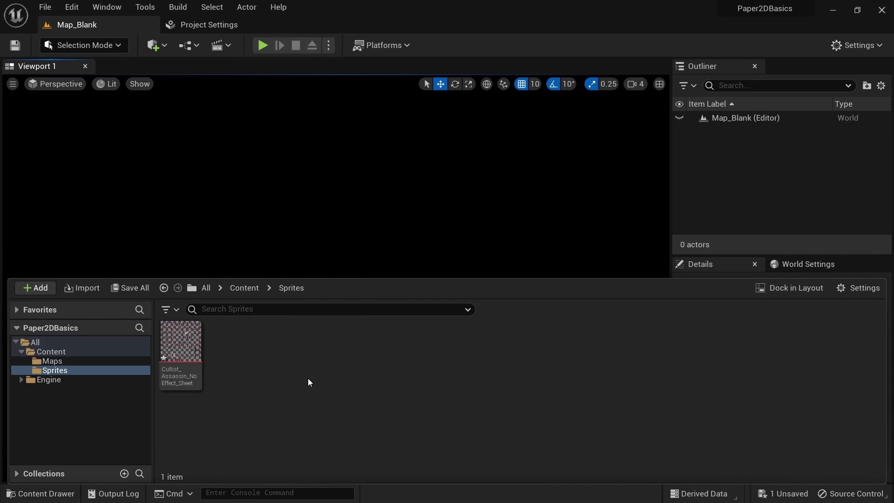
Step: Start Extract Sprites on the cultist sheet from its Sprite Actions
right_click(174, 345)
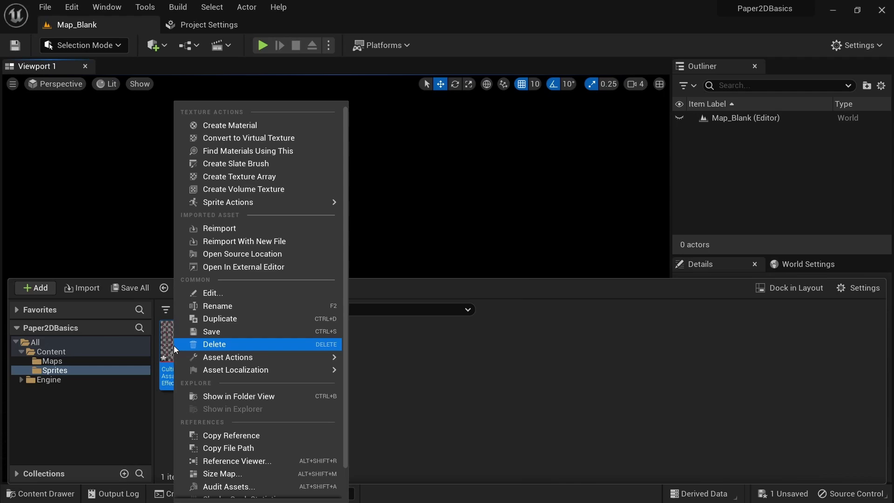
mouse_move(262, 200)
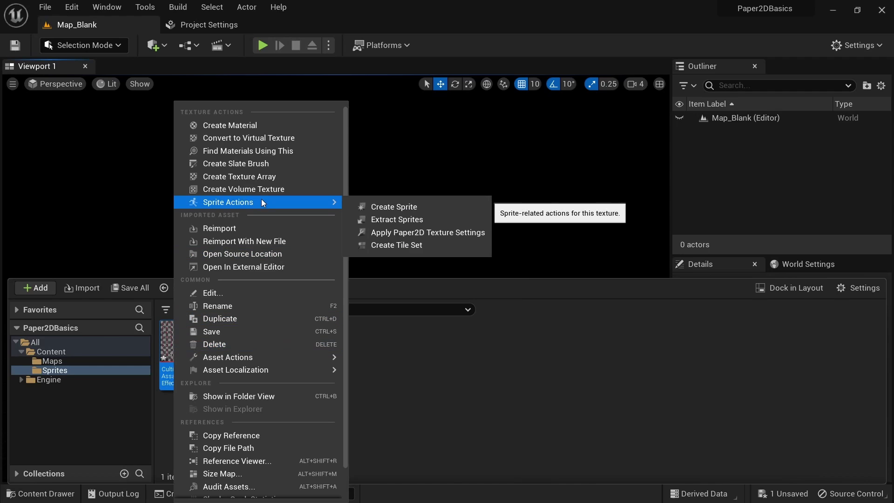
left_click(460, 219)
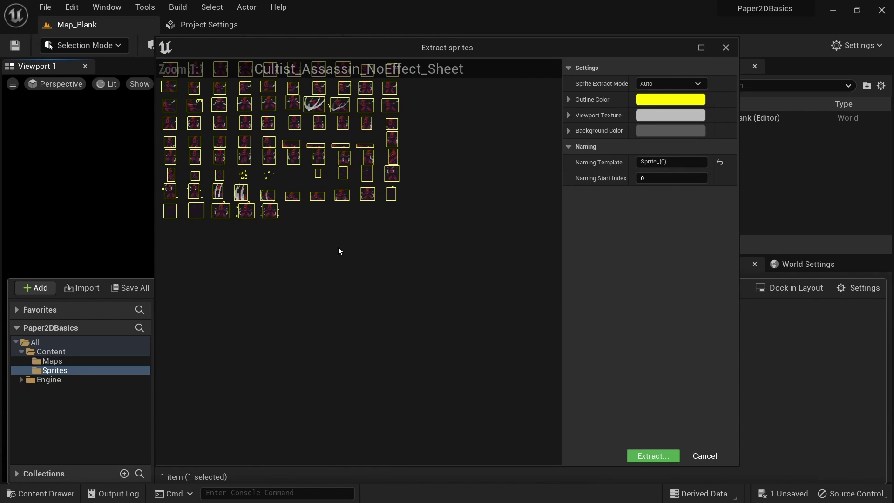
scroll(339, 251, "up", 6)
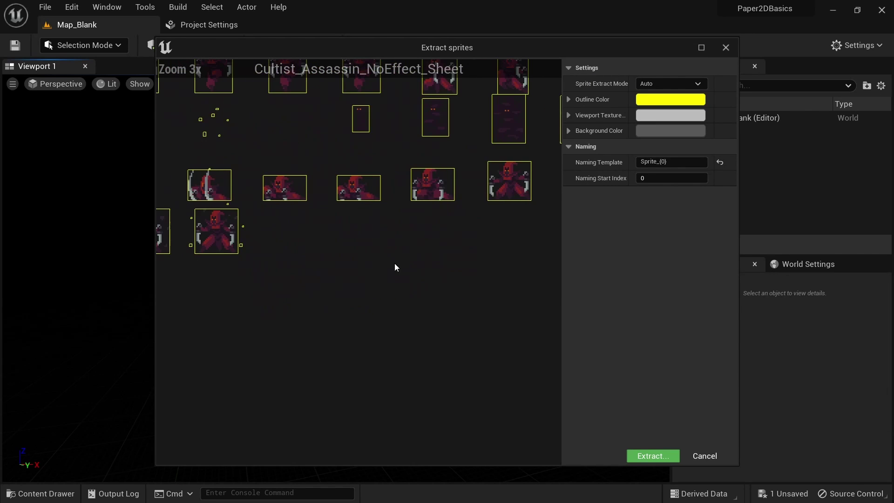
scroll(360, 241, "down", 6)
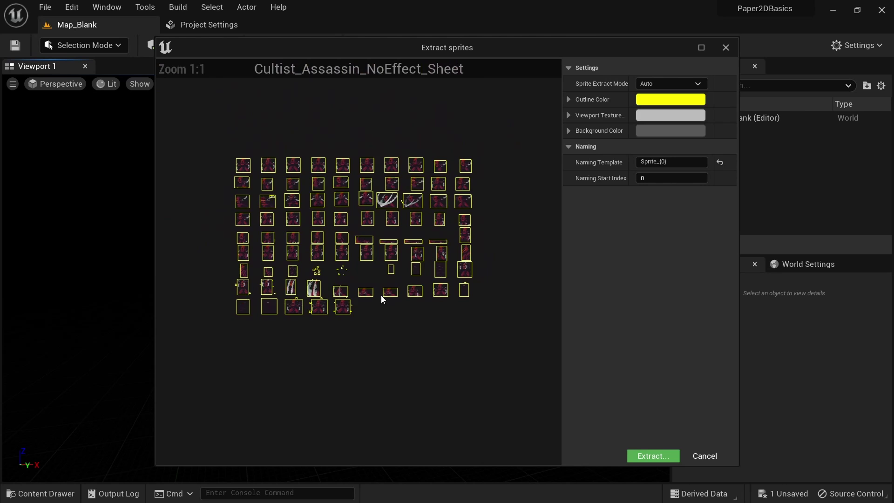
scroll(382, 294, "up", 3)
right_click_drag(382, 294, 432, 325)
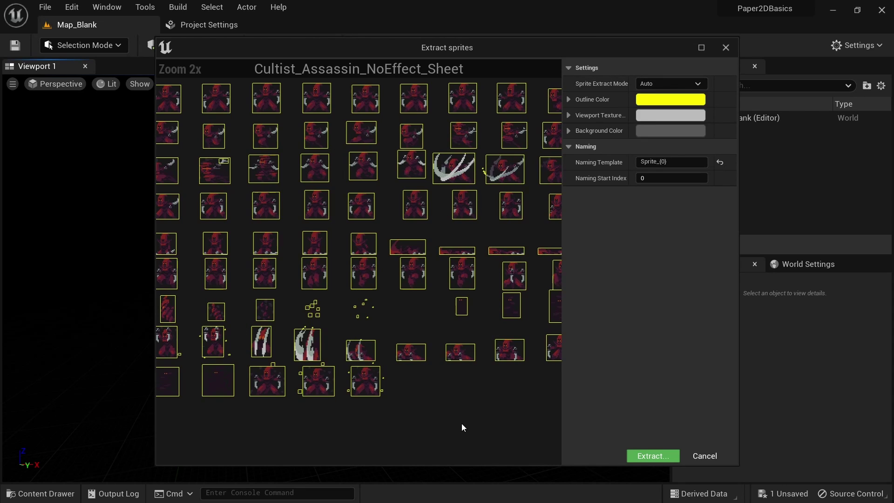
scroll(396, 313, "up", 2)
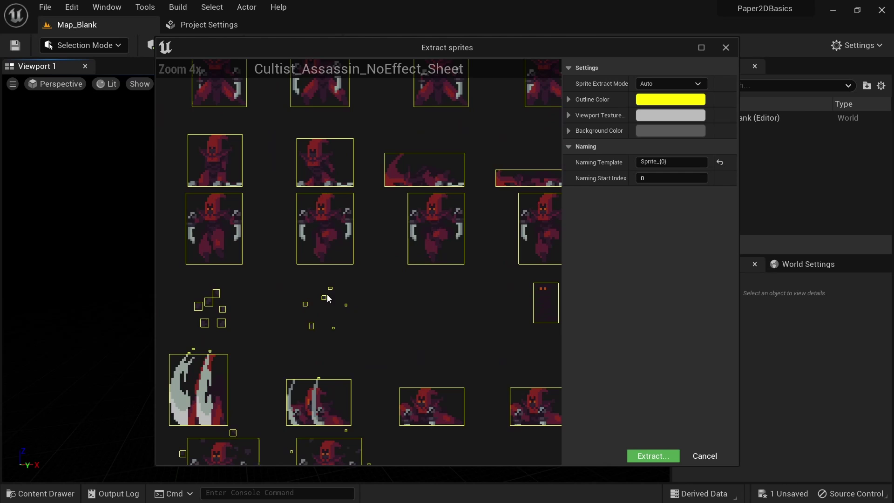
right_click_drag(355, 401, 460, 235)
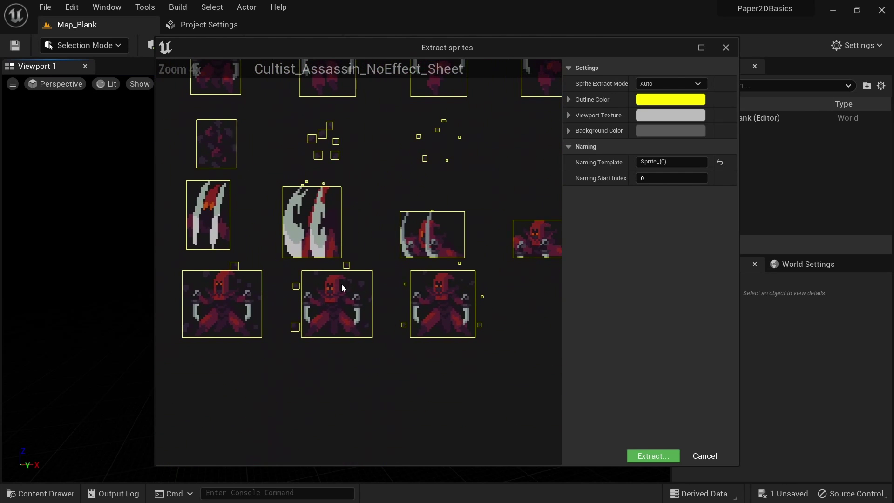
scroll(384, 268, "down", 2)
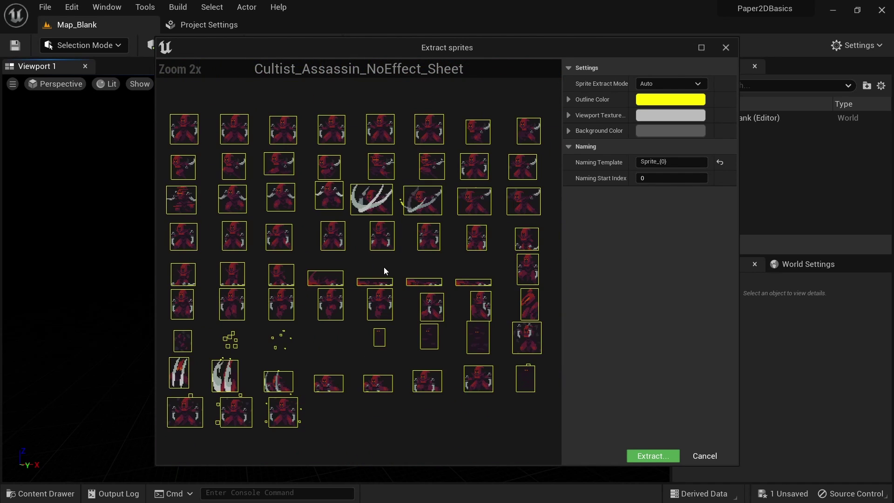
Step: Switch the Sprite Extract Mode to Grid
left_click(662, 83)
left_click(659, 105)
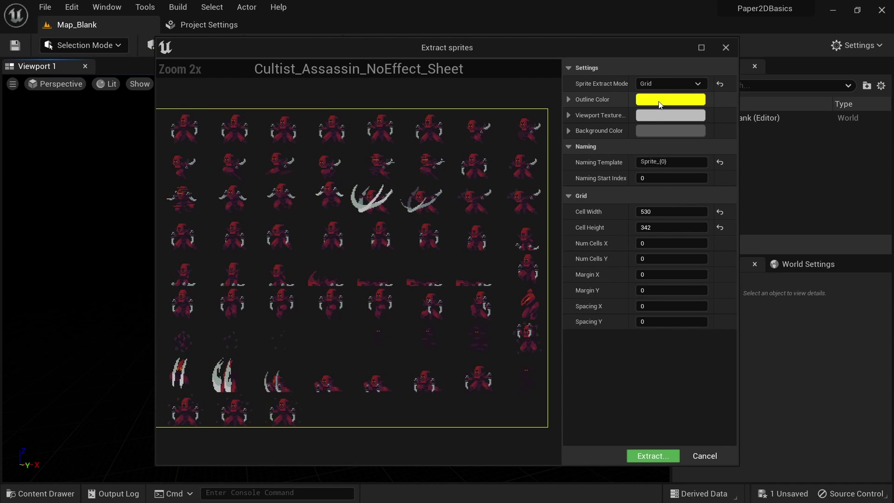
scroll(431, 261, "down", 1)
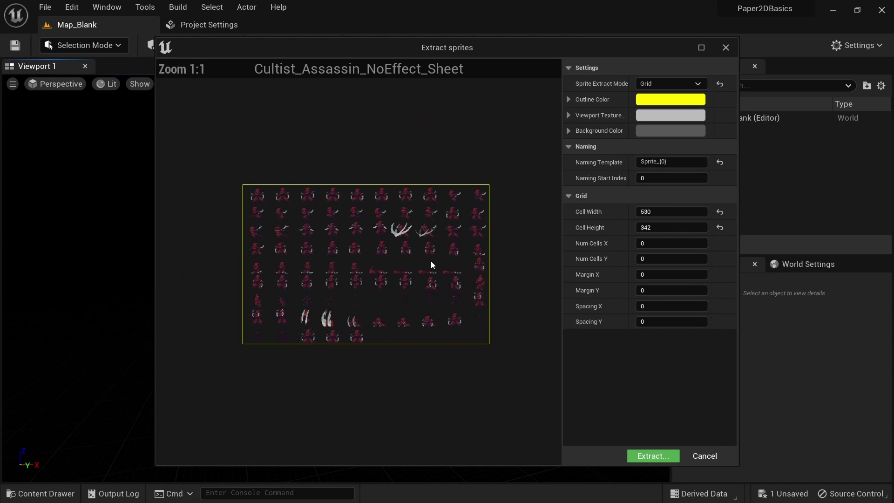
scroll(430, 261, "up", 1)
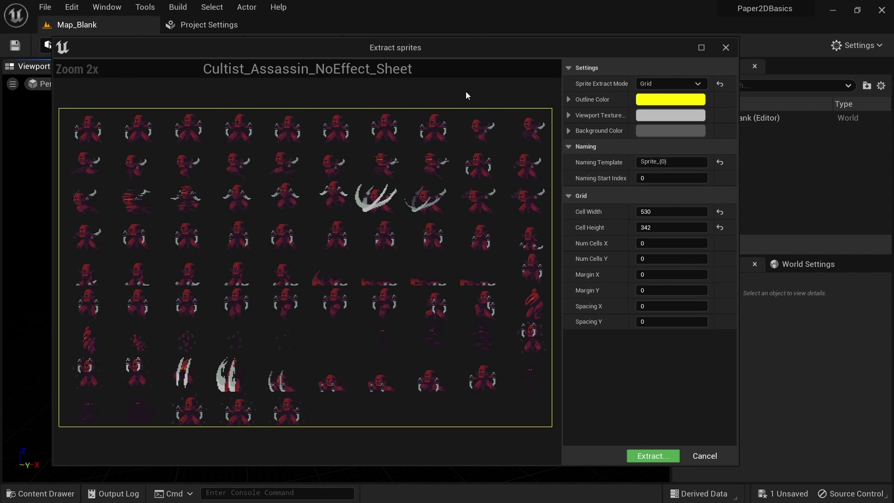
Step: Set Cell Width to 530/10 and Cell Height to 342/9, giving 53 × 38 cells
left_click(692, 211)
left_click(692, 211)
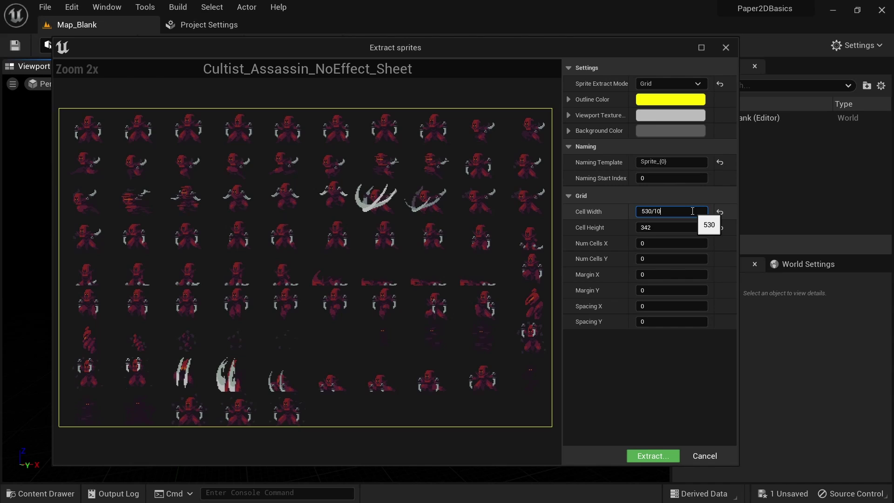
type("/10")
key("Return")
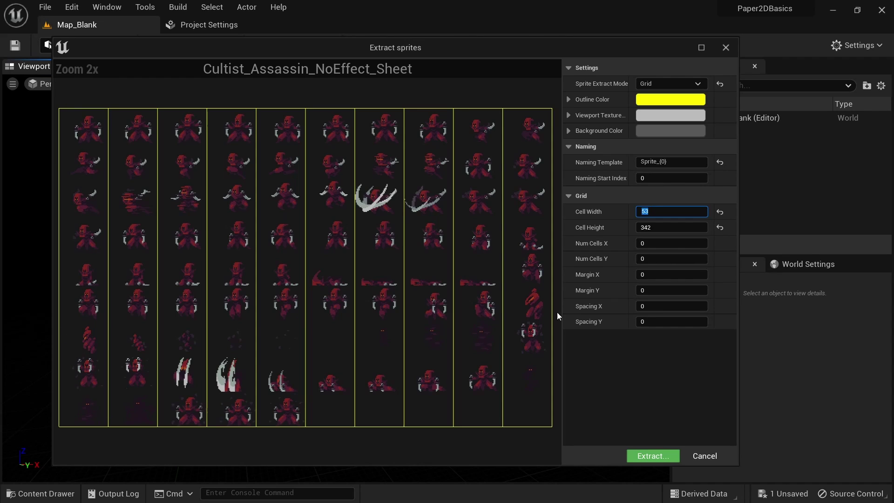
left_click(682, 228)
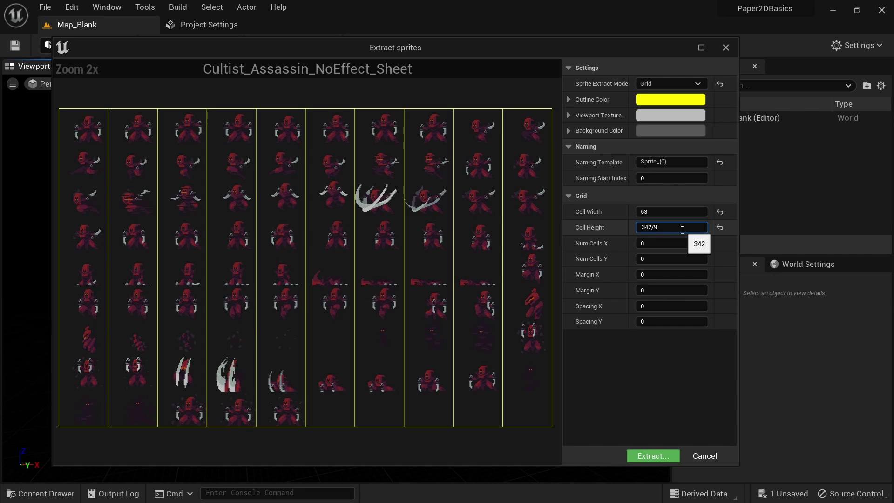
type("/9")
key("Return")
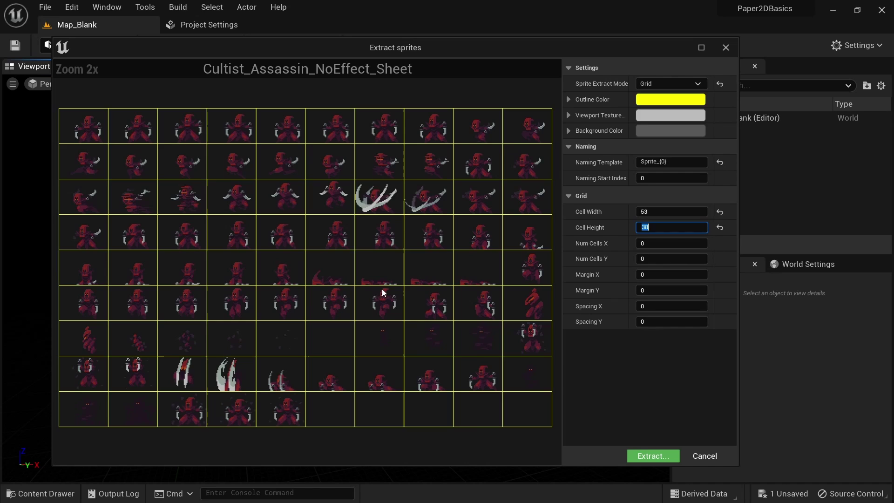
Step: Extract the grid cells as sprites, then zoom and pan around the warrior sheet preview
left_click(651, 456)
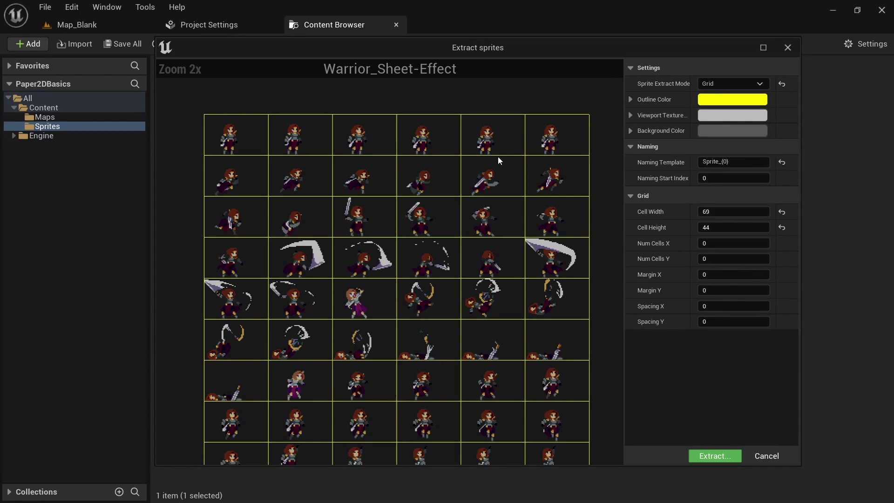
scroll(429, 148, "up", 10)
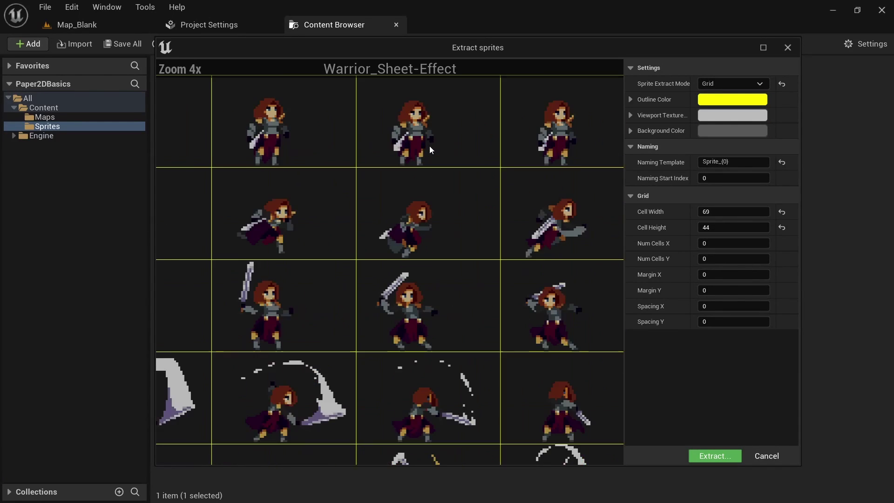
right_click_drag(401, 199, 491, 200)
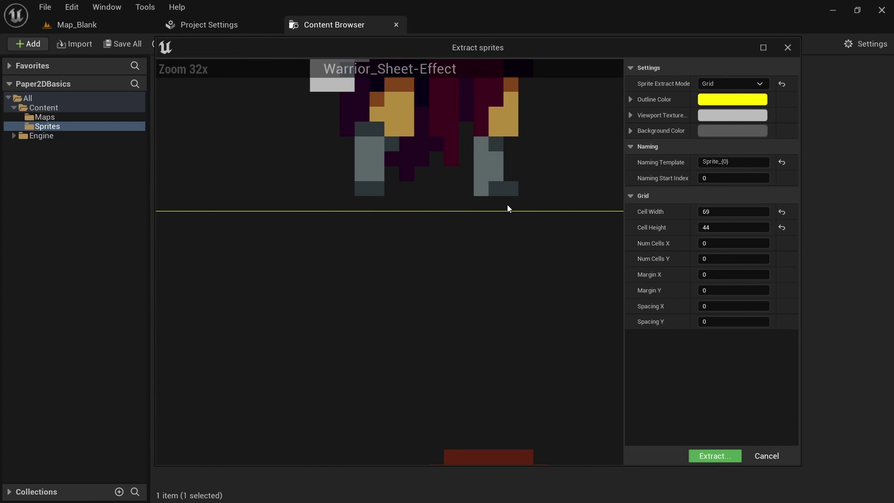
scroll(508, 208, "down", 4)
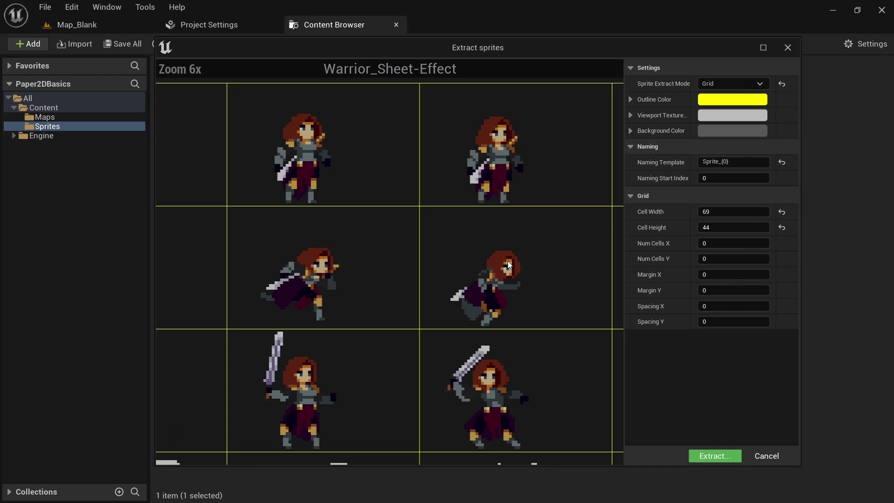
right_click_drag(508, 264, 492, 177)
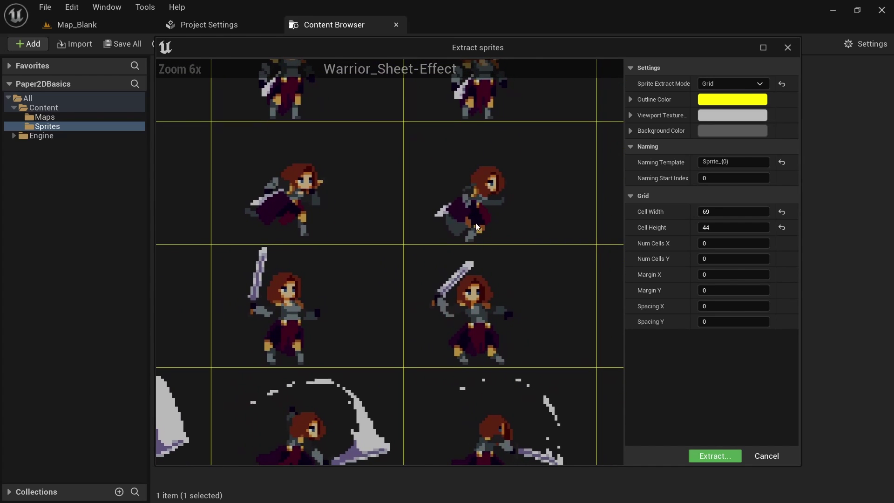
scroll(475, 226, "up", 5)
scroll(439, 296, "down", 4)
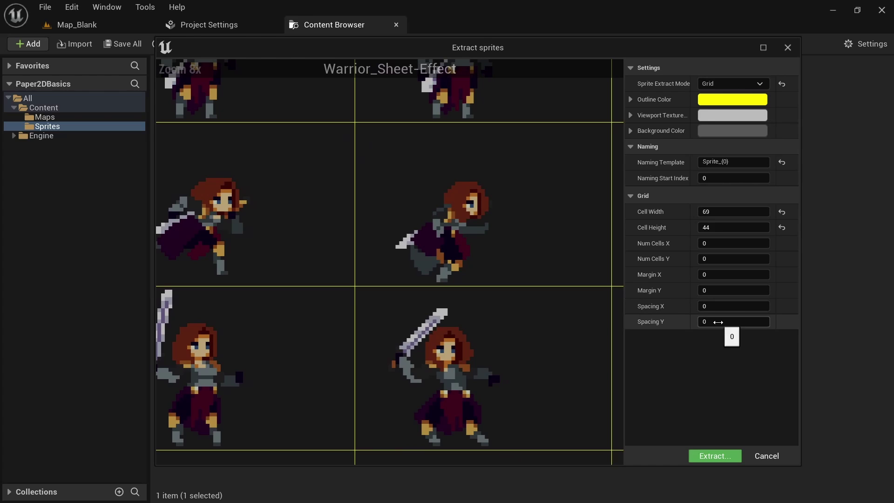
Step: Set Spacing Y to 1 and Cell Height to 43, checking the grid in the preview
left_click(733, 321)
type("1")
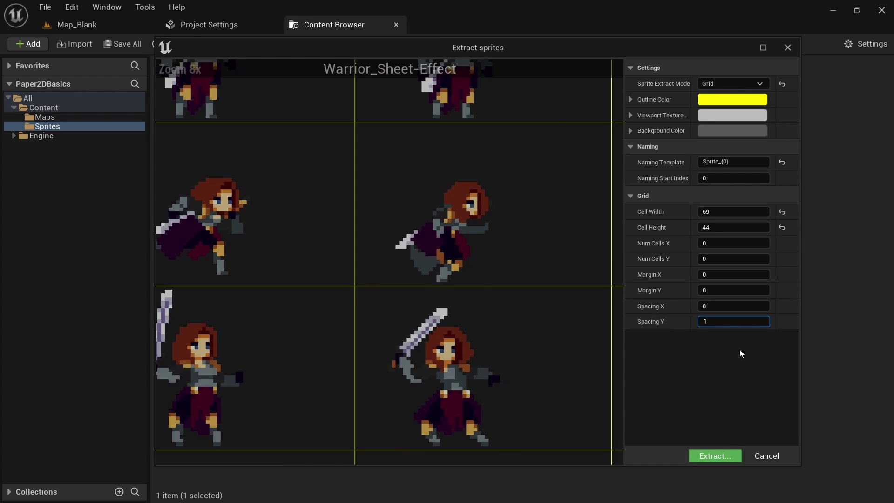
key("Return")
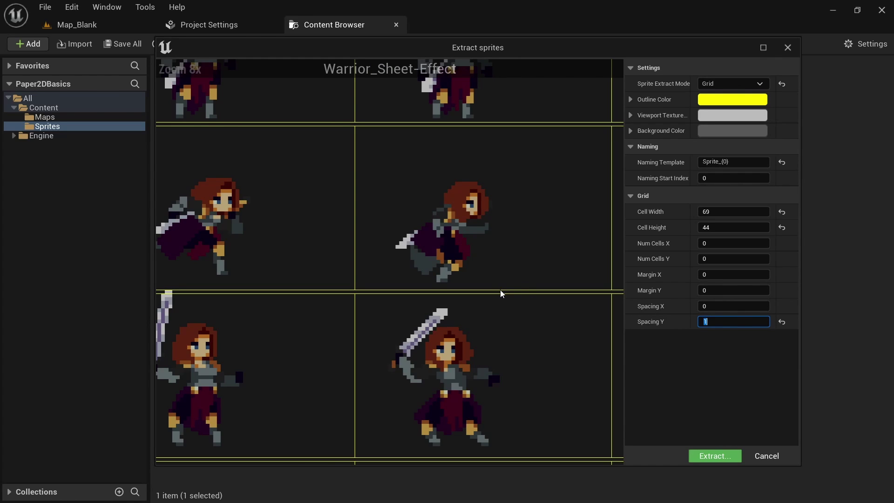
scroll(500, 290, "down", 4)
right_click_drag(510, 368, 627, 208)
left_click(729, 228)
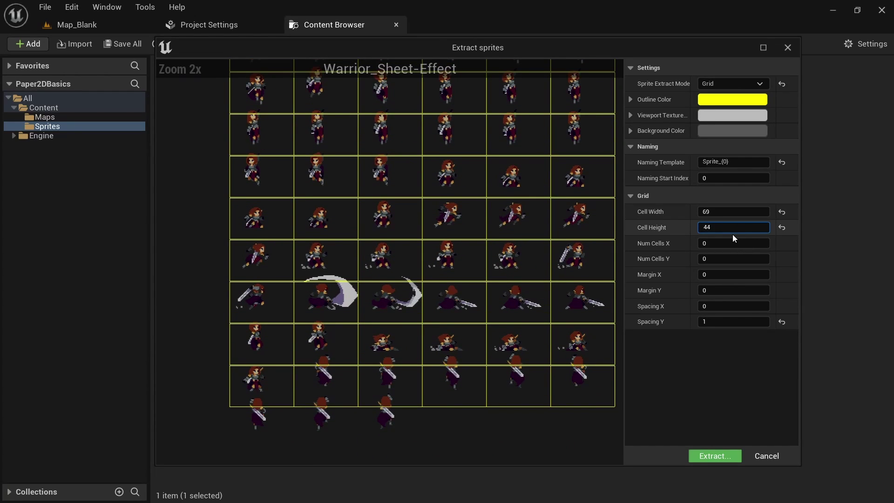
type("43")
key("Return")
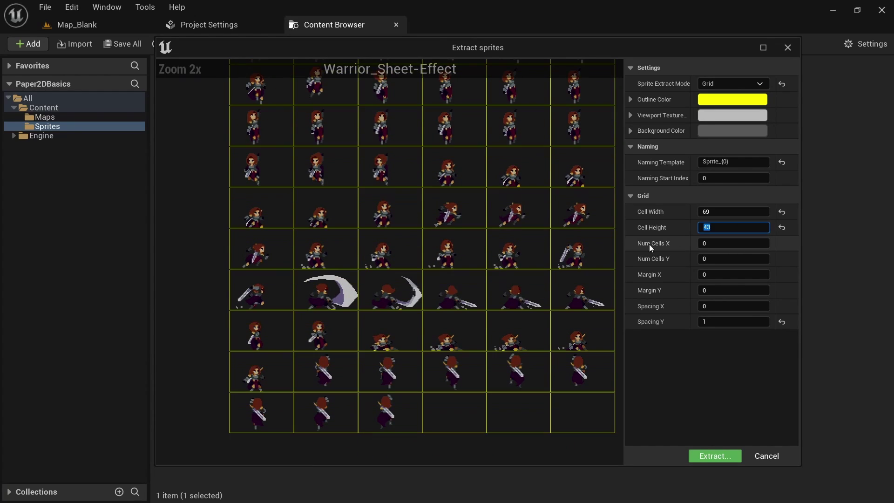
right_click_drag(489, 116, 481, 461)
scroll(441, 216, "up", 10)
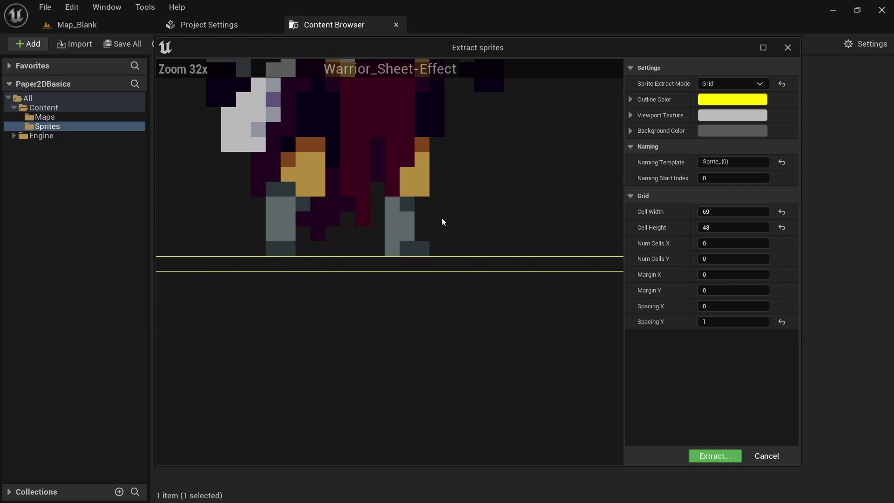
right_click_drag(469, 419, 463, 266)
scroll(406, 361, "down", 5)
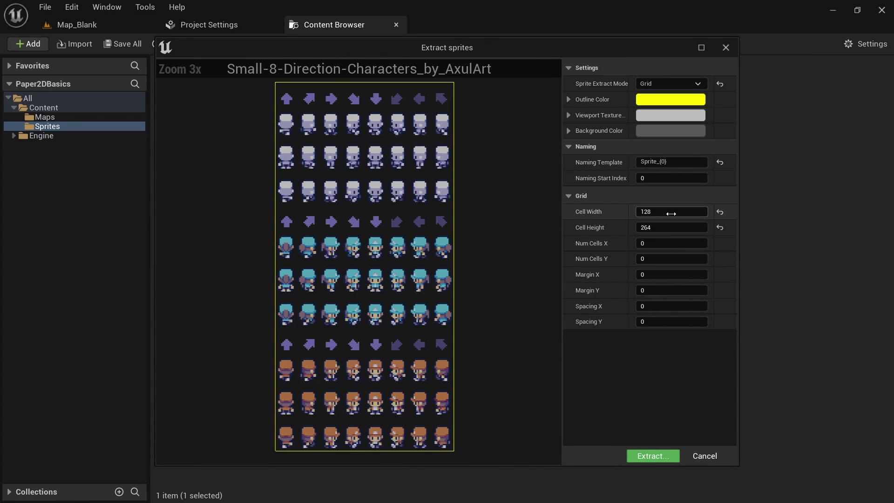
Step: Set the cell width to 16 and the cell height to 22
left_click(689, 212)
key("BackSpace")
key("BackSpace")
key("BackSpace")
type("16")
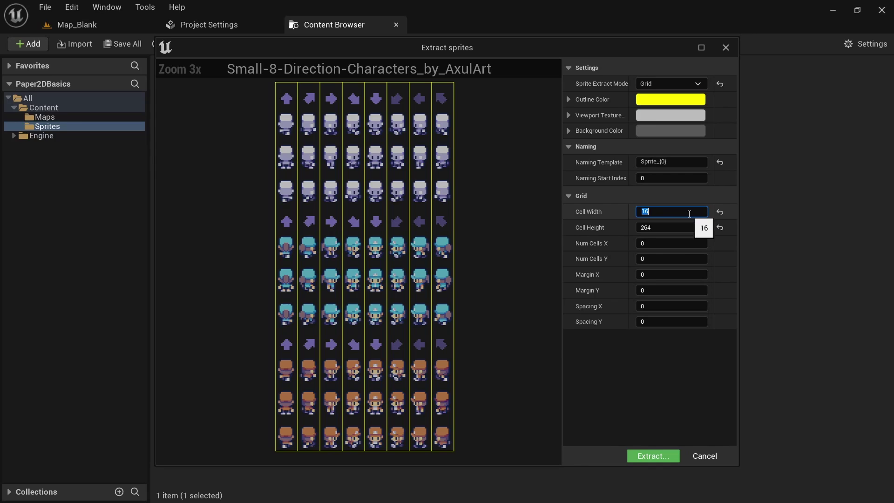
left_click(693, 227)
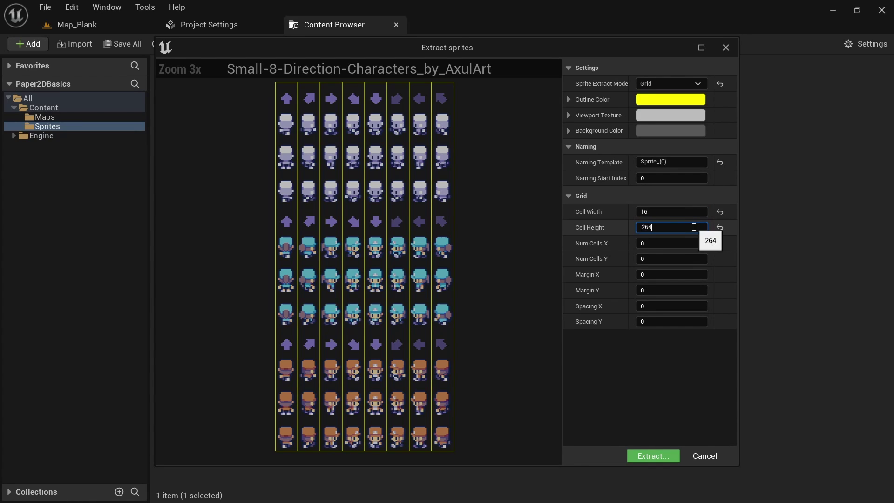
key("Return")
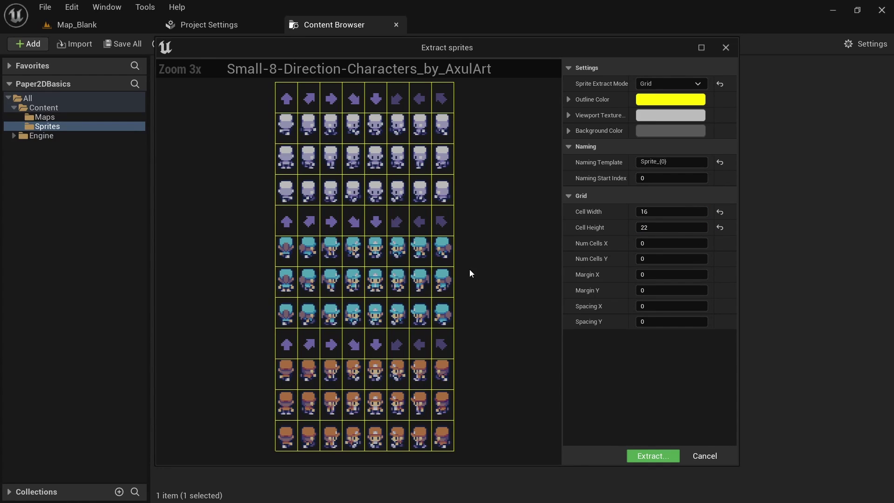
Step: Compare the character rows in the preview and limit the grid to 3 rows
scroll(465, 404, "up", 5)
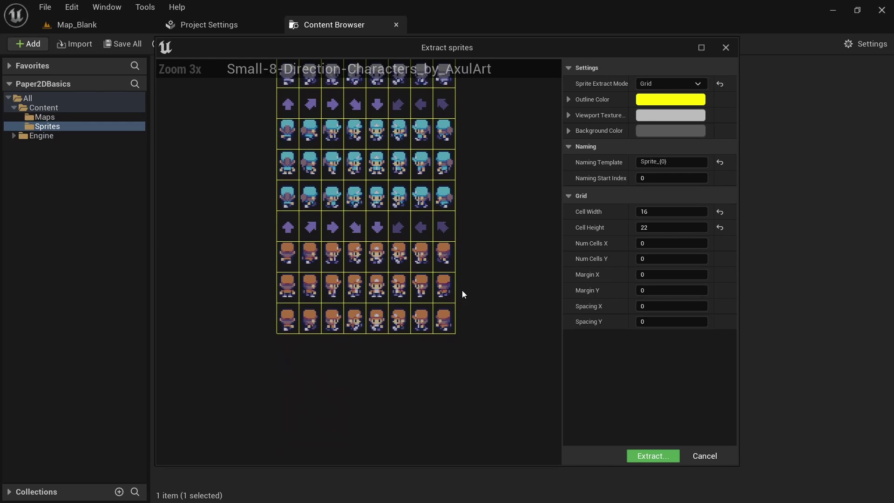
scroll(389, 286, "up", 4)
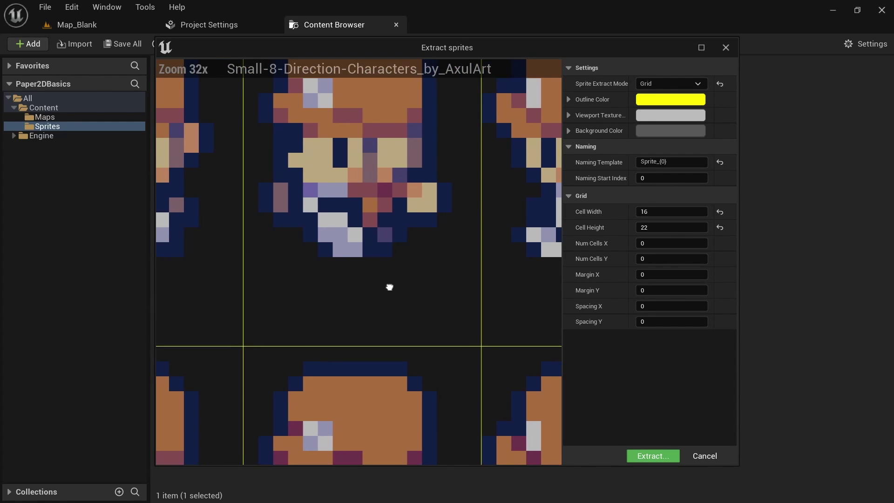
scroll(399, 281, "down", 4)
scroll(401, 266, "up", 2)
right_click_drag(401, 266, 399, 92)
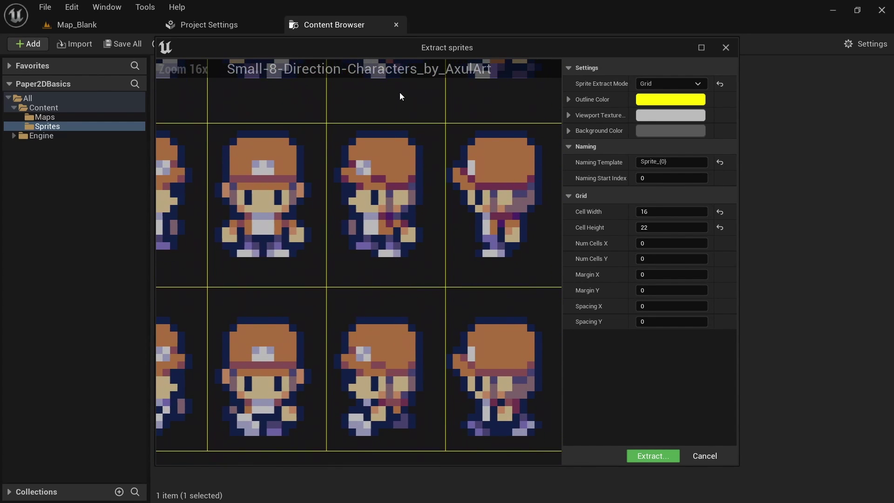
right_click_drag(396, 322, 427, 247)
scroll(396, 345, "down", 2)
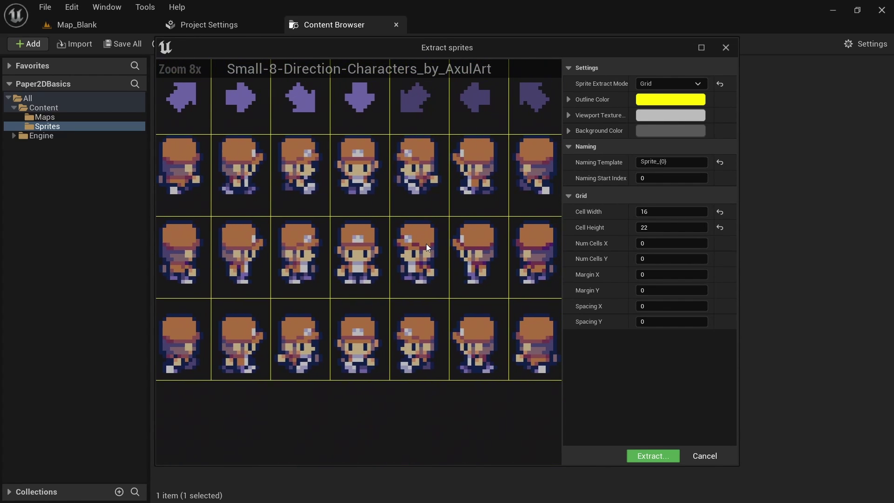
scroll(424, 244, "down", 3)
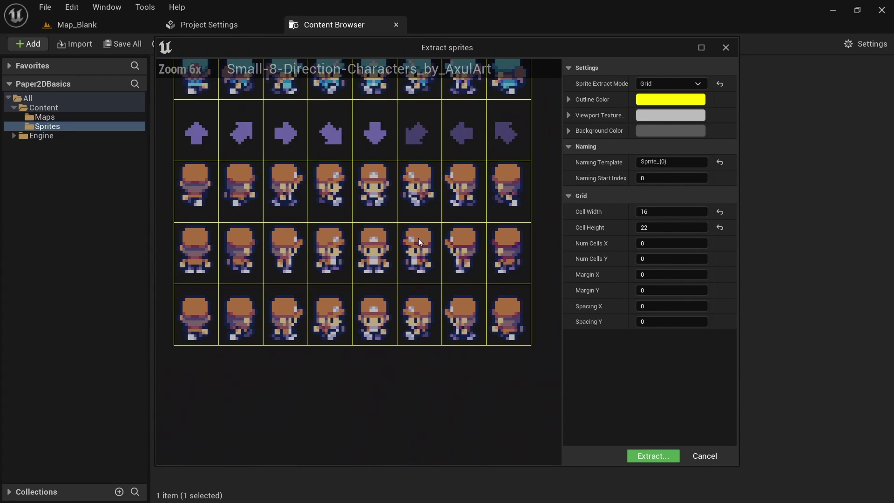
right_click_drag(401, 218, 403, 275)
scroll(402, 275, "down", 3)
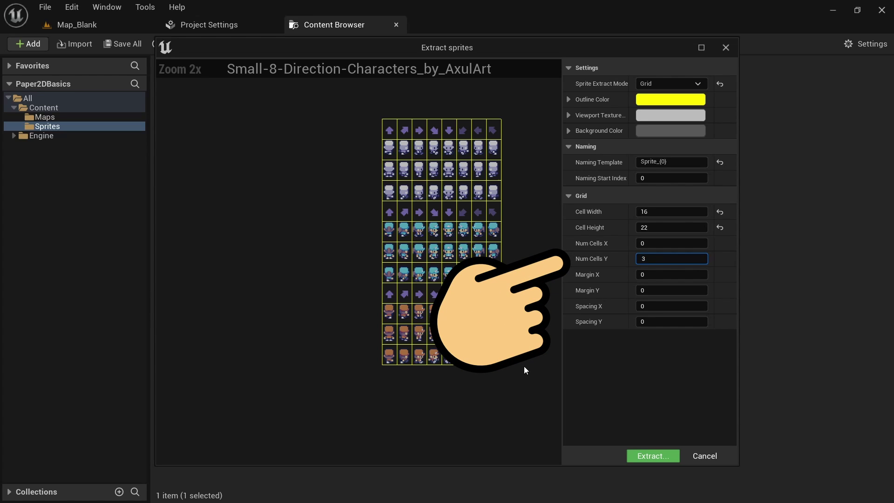
key("Return")
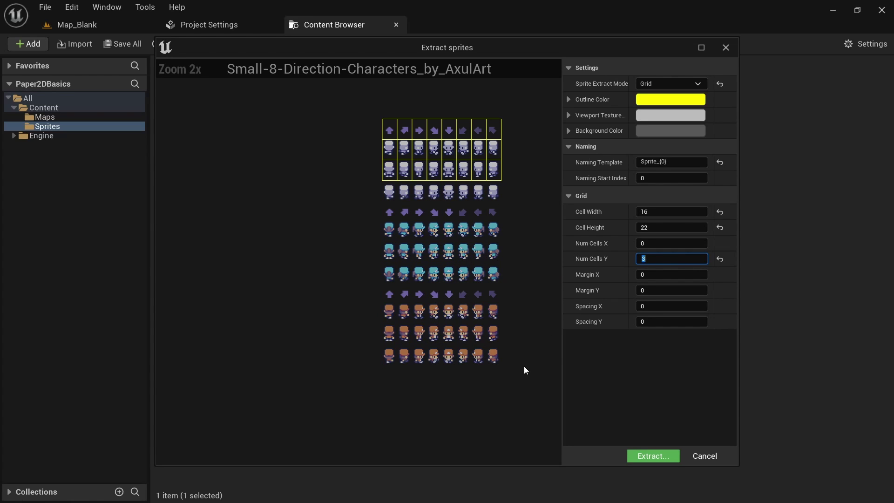
scroll(524, 366, "up", 1)
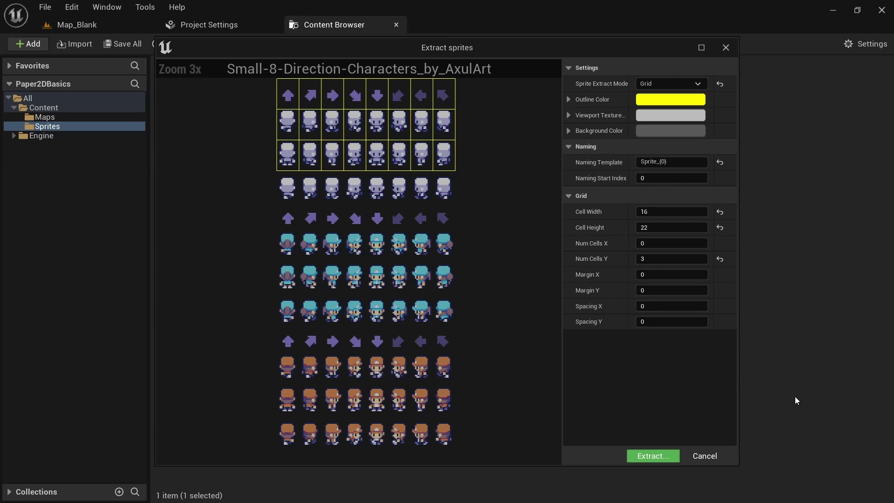
Step: Set Margin Y to 198 so the grid covers the bottom character rows
left_click(671, 290)
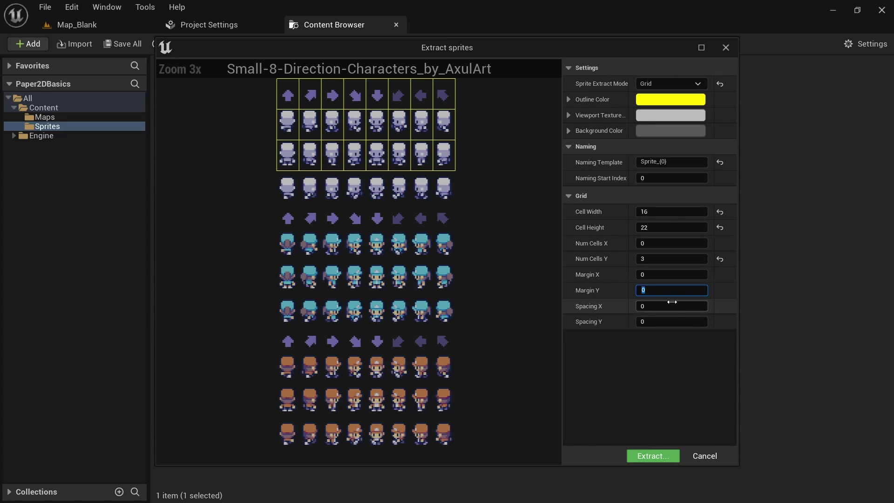
type("198")
key("Return")
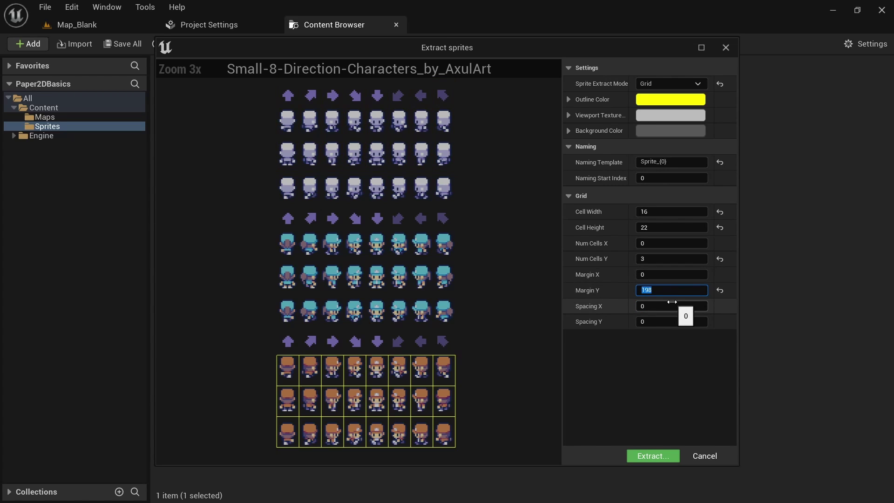
right_click_drag(476, 373, 513, 295)
scroll(471, 290, "up", 2)
scroll(514, 294, "up", 1)
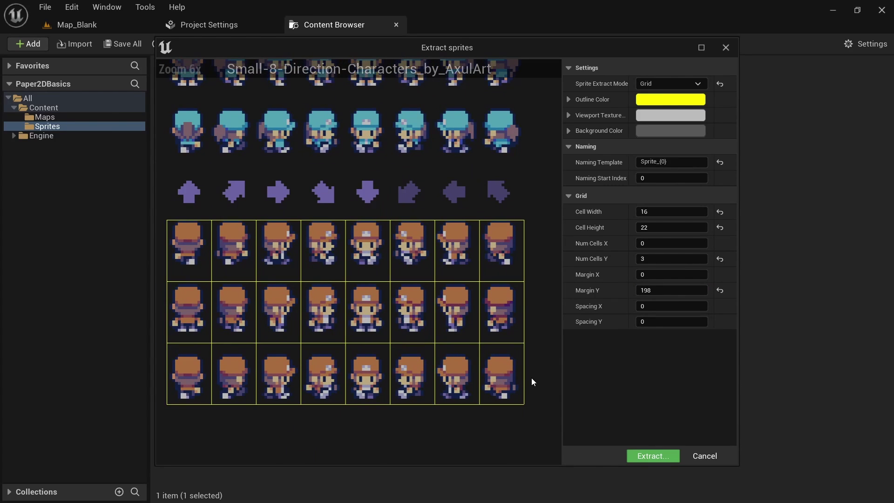
Step: Set Spacing X to 1, Cell Width to 15 and Spacing Y to 6
left_click(658, 306)
type("1")
key("Return")
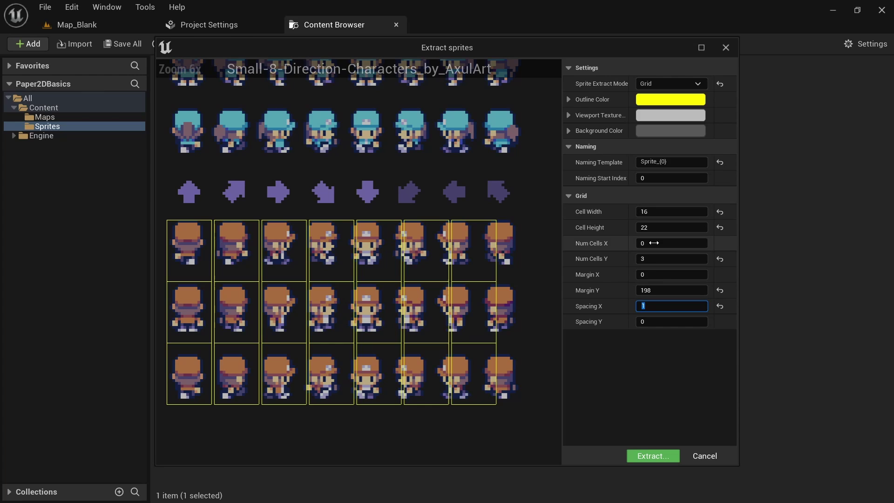
left_click(673, 211)
type("15")
key("Return")
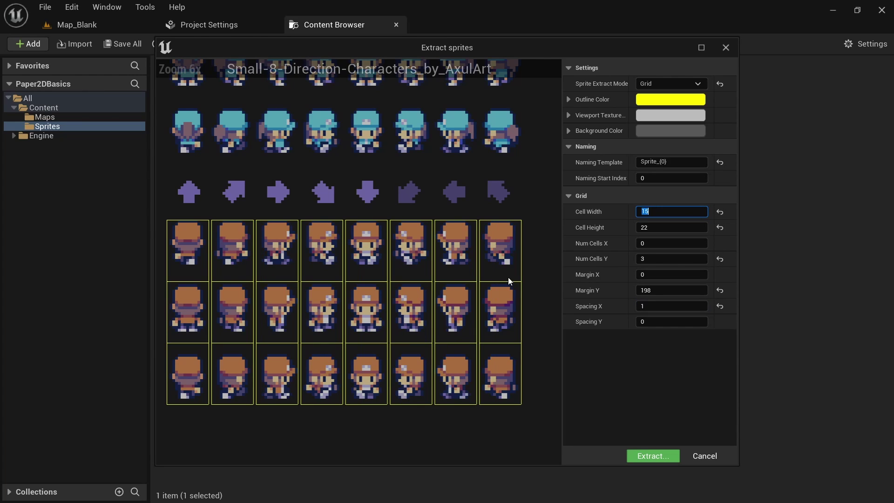
left_click(671, 322)
type("6")
key("Return")
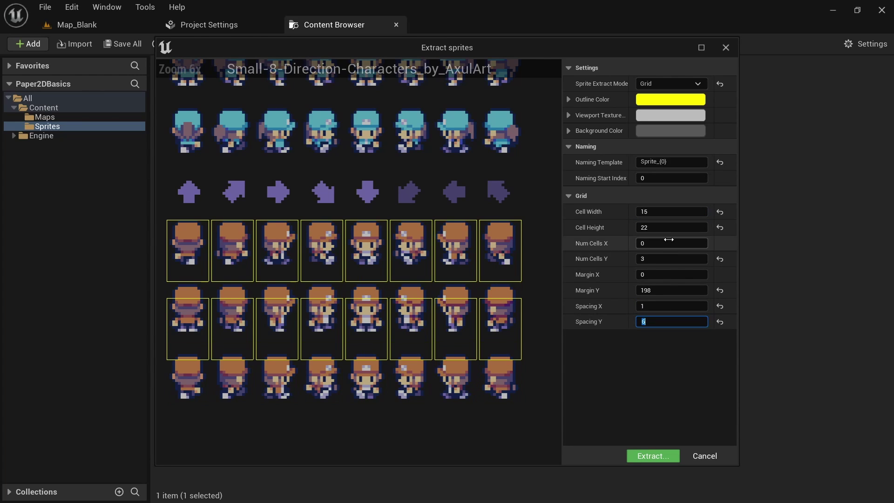
Step: Adjust the cell height, trying 16 and 18 before settling on 17
left_click(675, 228)
type("-6")
key("Return")
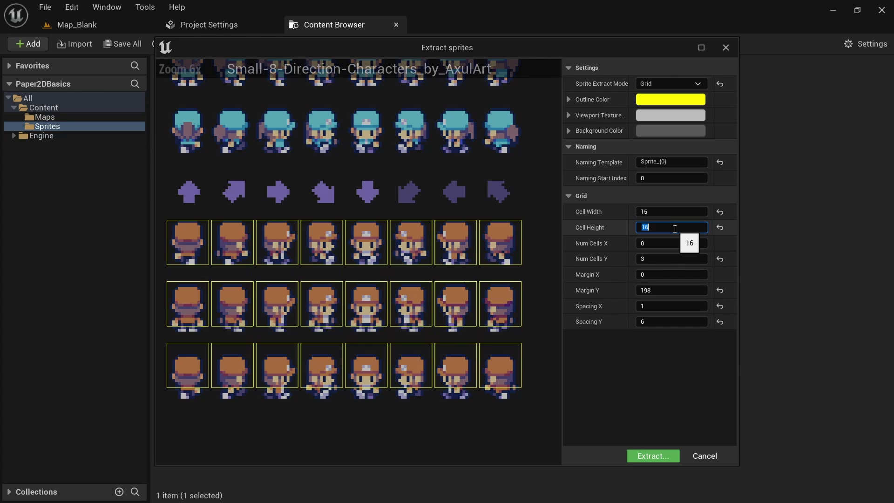
type("18")
key("Return")
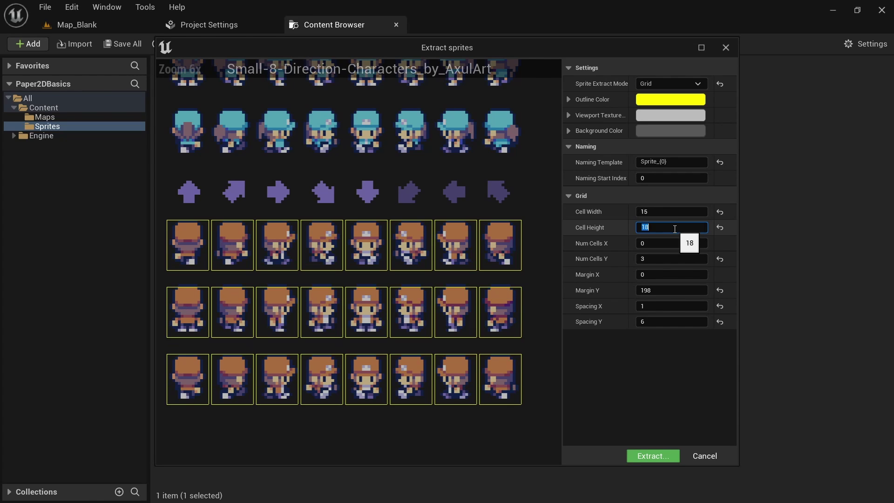
type("17")
key("Return")
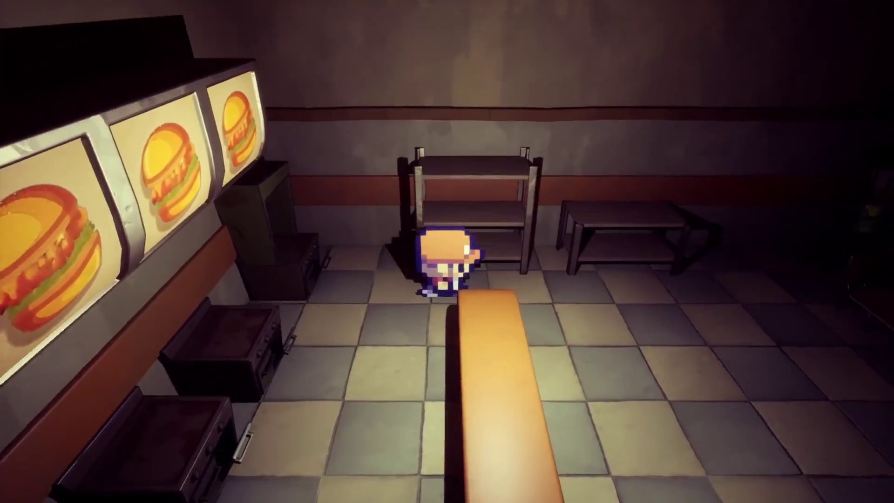
Step: Walk the character toward the camera and out the door onto the street
key("s")
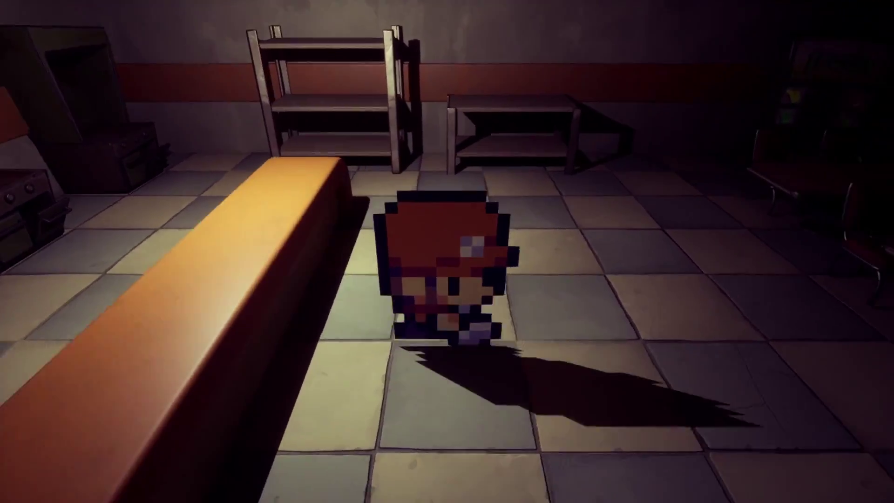
key("s")
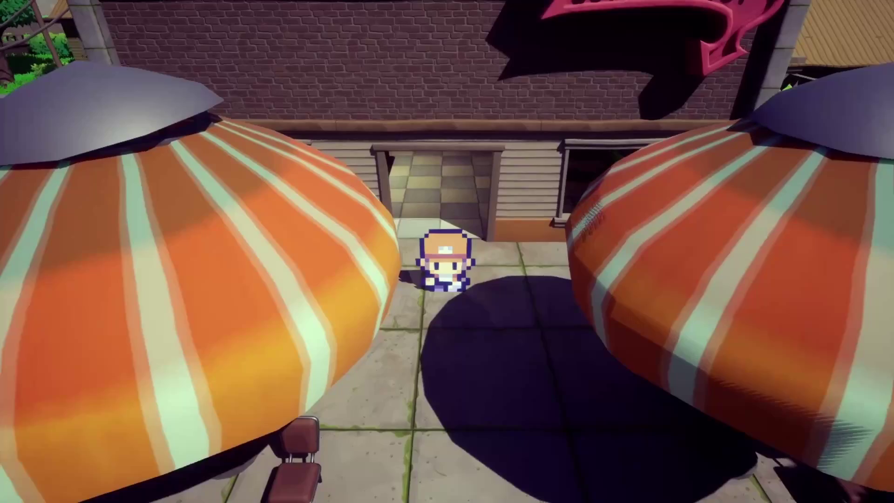
key("s")
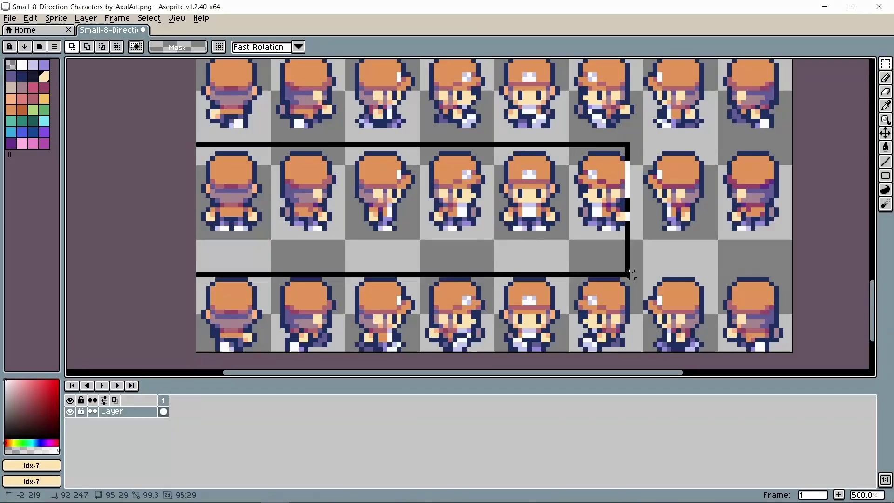
Step: Nudge two sprite rows, including the top row, down to realign them on the sheet
left_click_drag(631, 275, 819, 259)
key("Down")
key("Down")
key("Down")
key("Down")
key("Down")
key("Down")
key("Down")
key("Down")
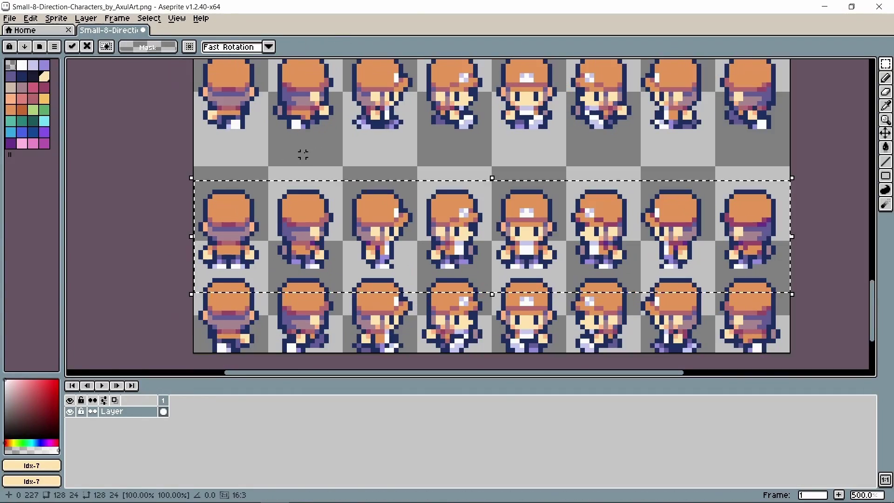
left_click(312, 163)
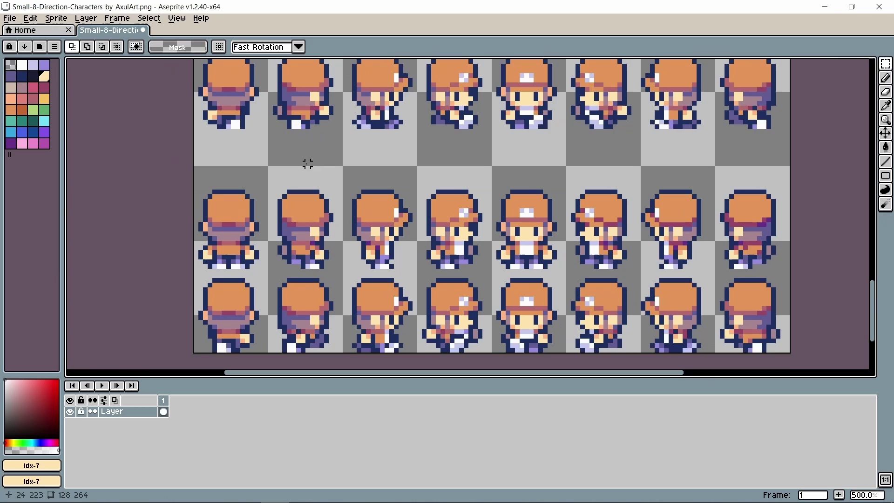
left_click_drag(186, 66, 803, 163)
key("Down")
key("Down")
key("Down")
key("Down")
key("Down")
key("Down")
key("Down")
key("Down")
key("Down")
key("Down")
key("Down")
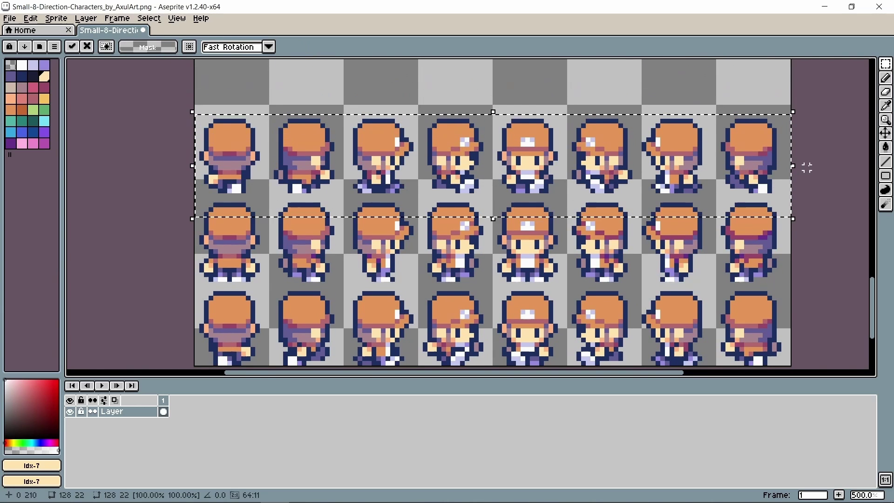
left_click(806, 168)
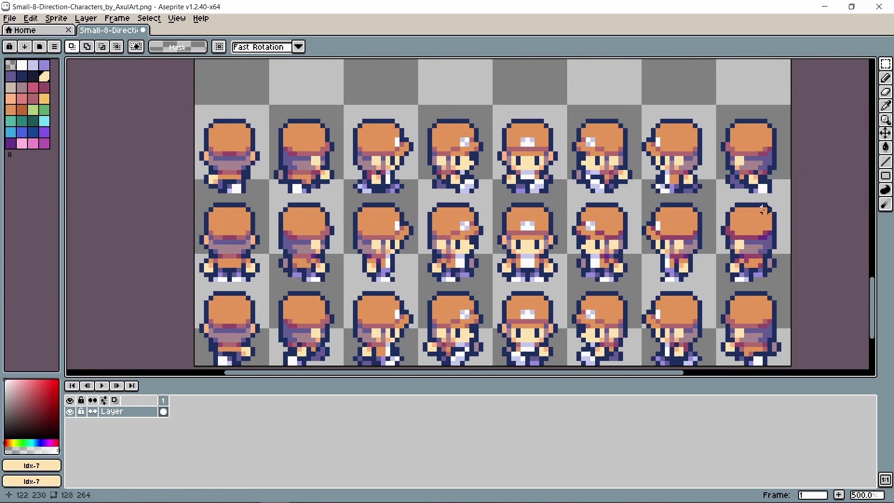
Step: Rotate the warrior's sword into a new pose and commit it
scroll(763, 209, "down", 3)
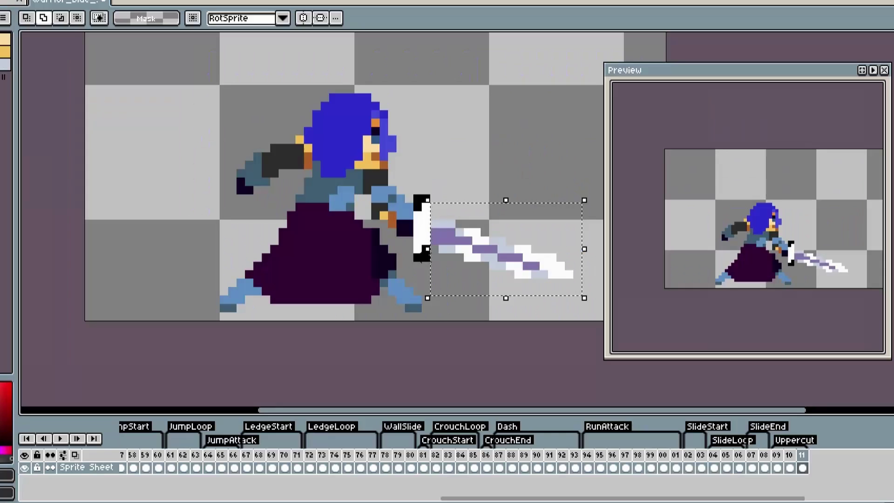
left_click_drag(219, 139, 219, 161)
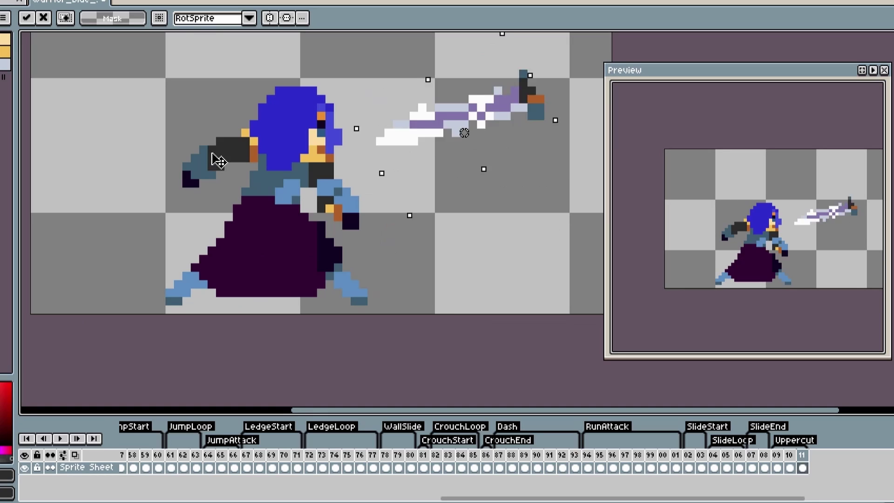
left_click_drag(344, 190, 295, 180)
key("Return")
Step: Move the warrior's front foot to the left
key("b")
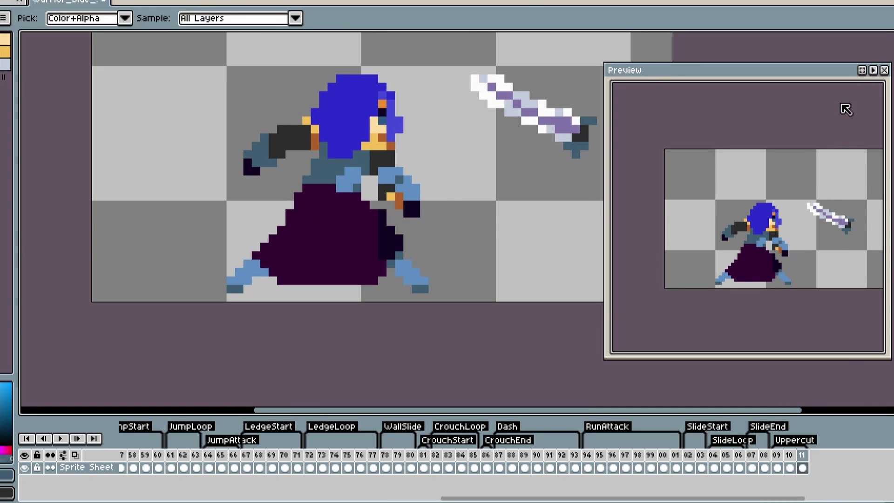
left_click(368, 178)
key("Return")
left_click_drag(419, 288, 369, 288, "ctrl")
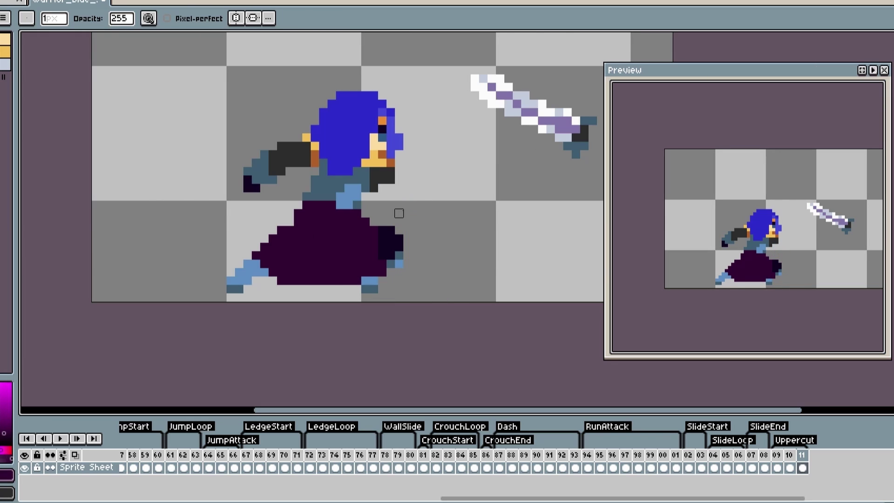
key("ctrl")
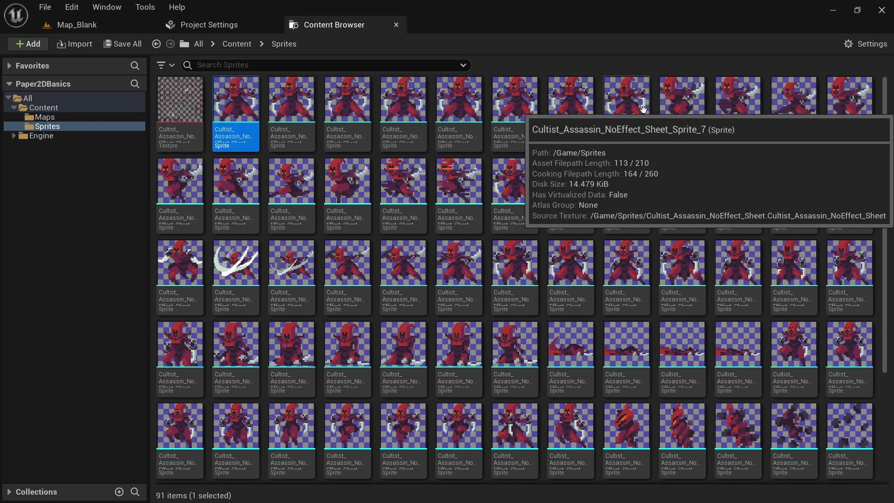
left_click(643, 110, "shift")
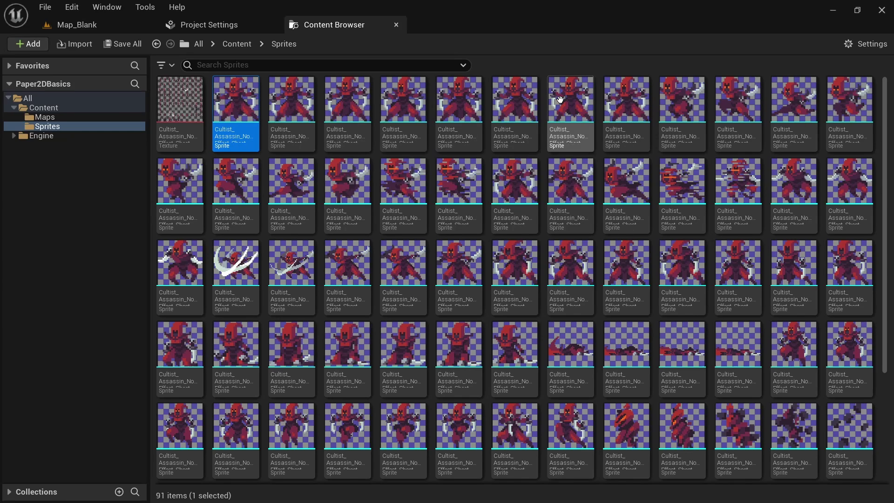
Step: Create FB_Cultist_Idle from eight consecutive top-row sprites
left_click(626, 104, "shift")
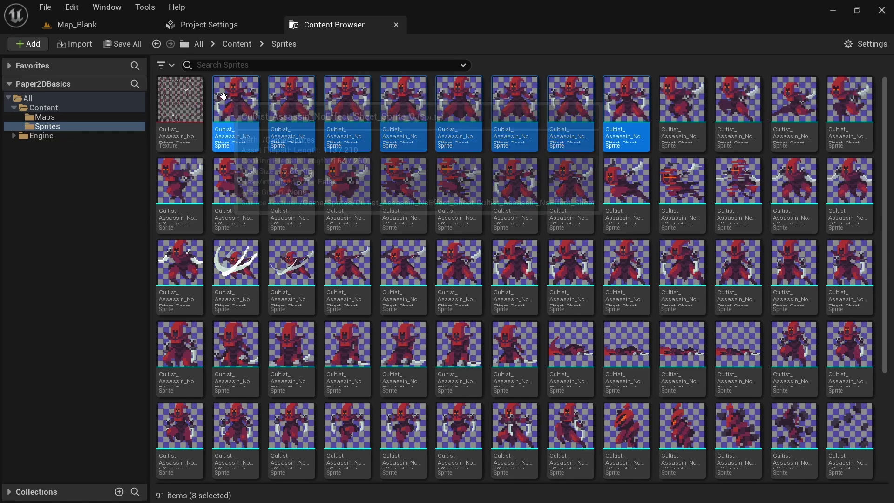
right_click(224, 97)
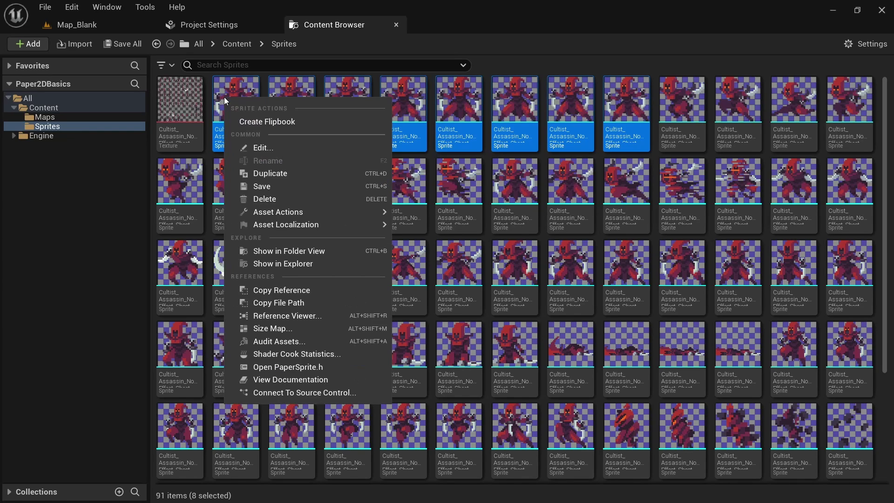
left_click(338, 122)
type("FB_Cultist_")
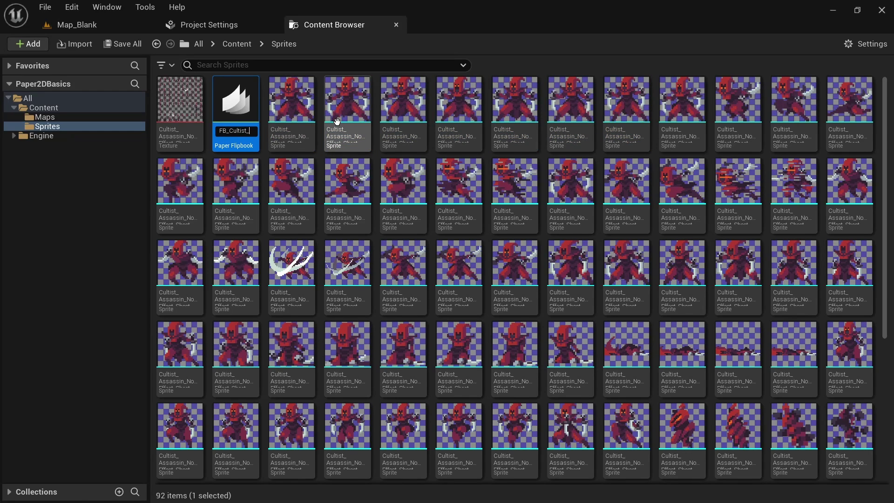
type("Idle")
key("Return")
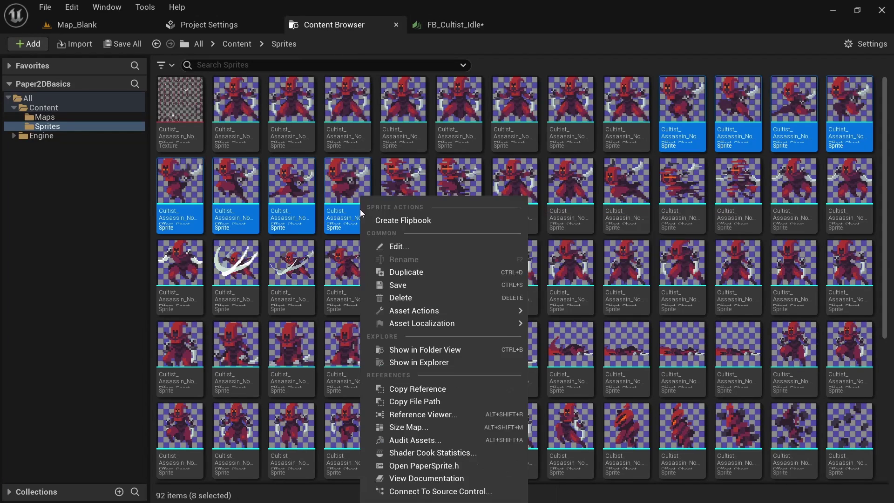
Step: Create another flipbook from six row-two cultist sprites
left_click(389, 219)
type("FB_")
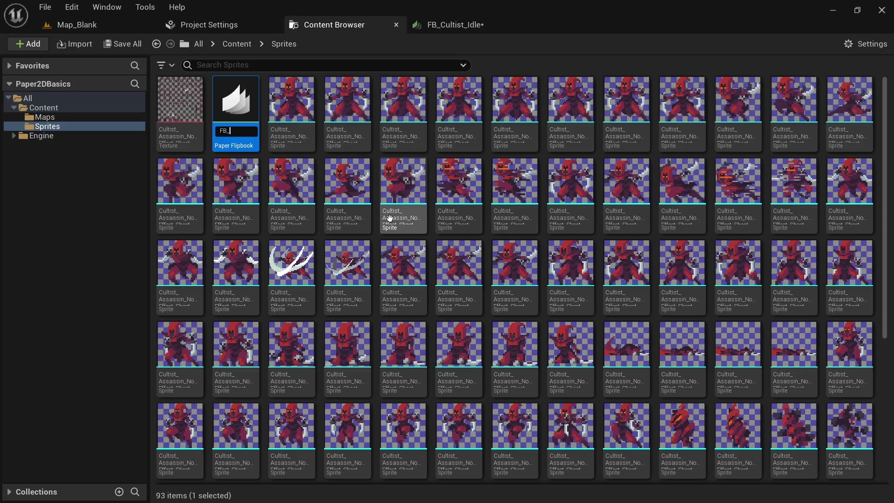
left_click(389, 218)
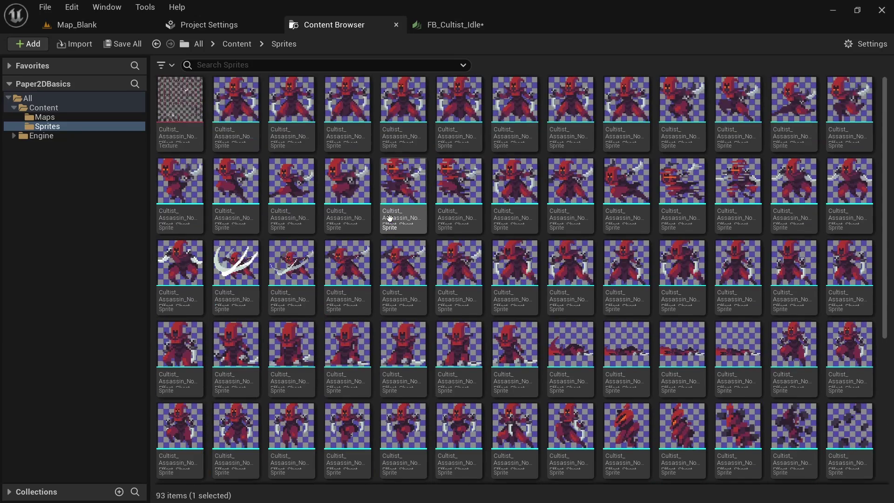
left_click(700, 199, "shift")
right_click(702, 200)
left_click(745, 221)
type("FB_Cultist_Idle")
key("Return")
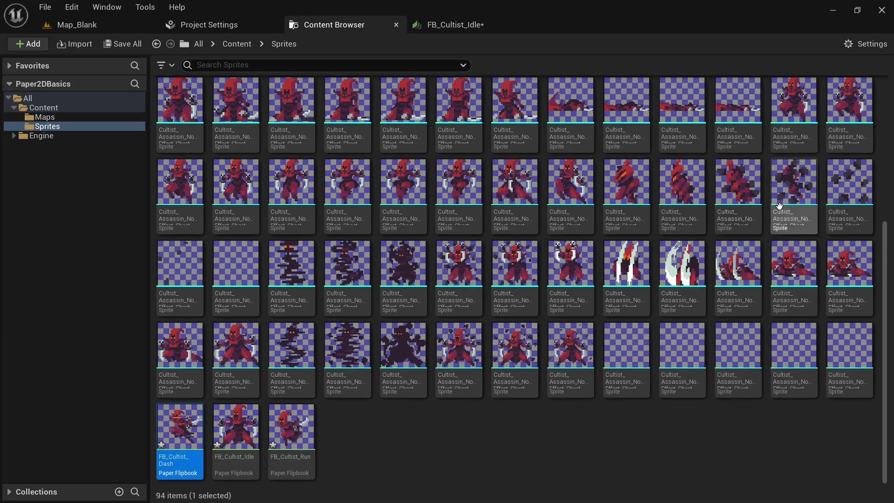
Step: Create FB_Cultist_Attack from the attack frames and open it for preview
scroll(585, 185, "up", 3)
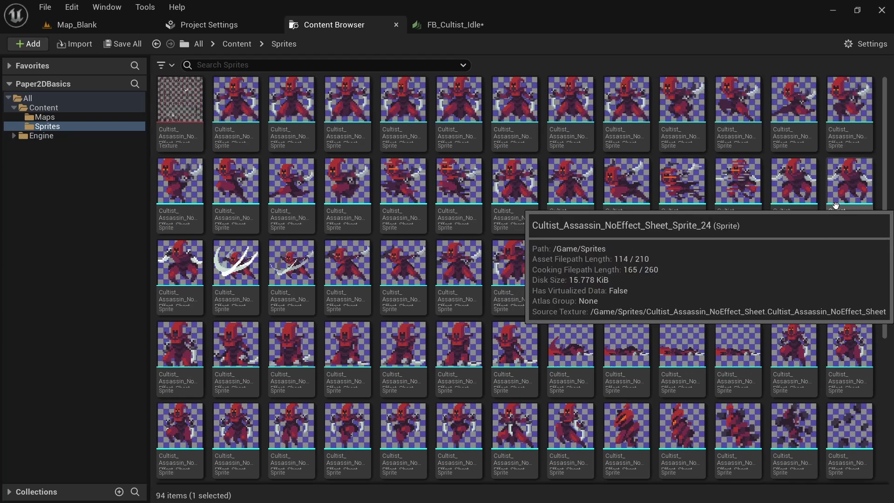
left_click(794, 195)
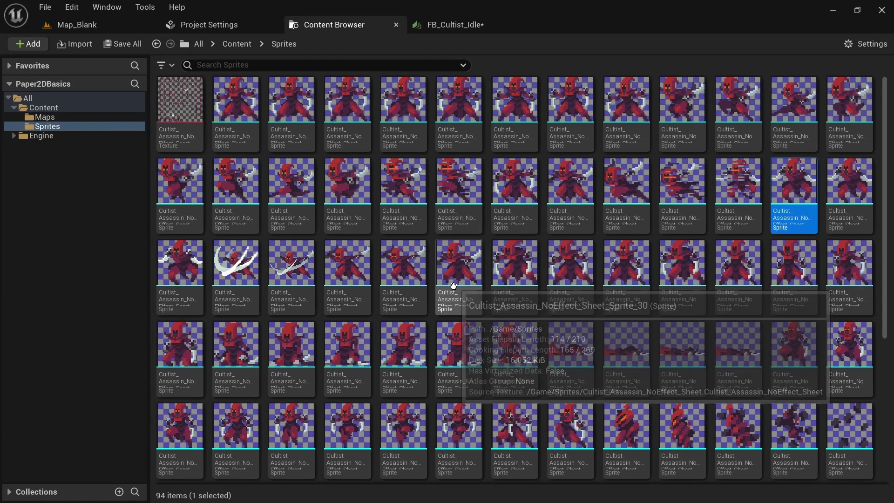
left_click(458, 284, "shift")
right_click(458, 284)
left_click(512, 219)
type("FB_Cultist_A")
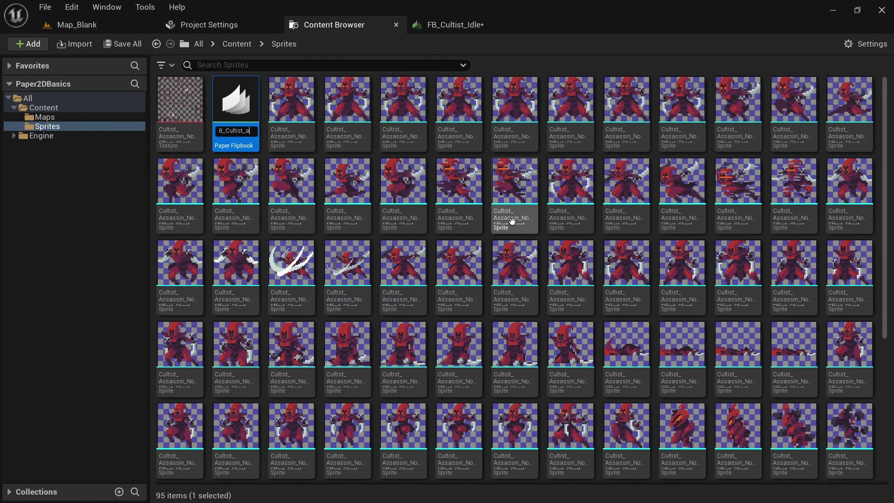
type("ttack")
key("Return")
double_click(188, 452)
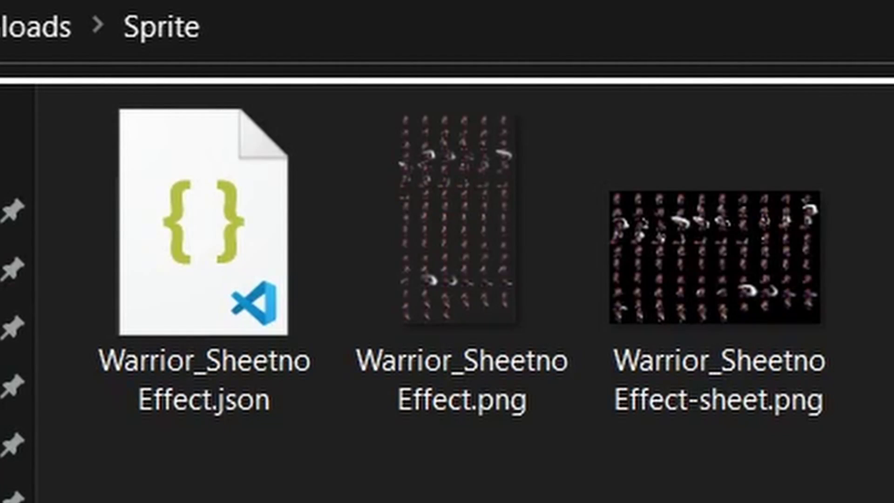
left_click(225, 407)
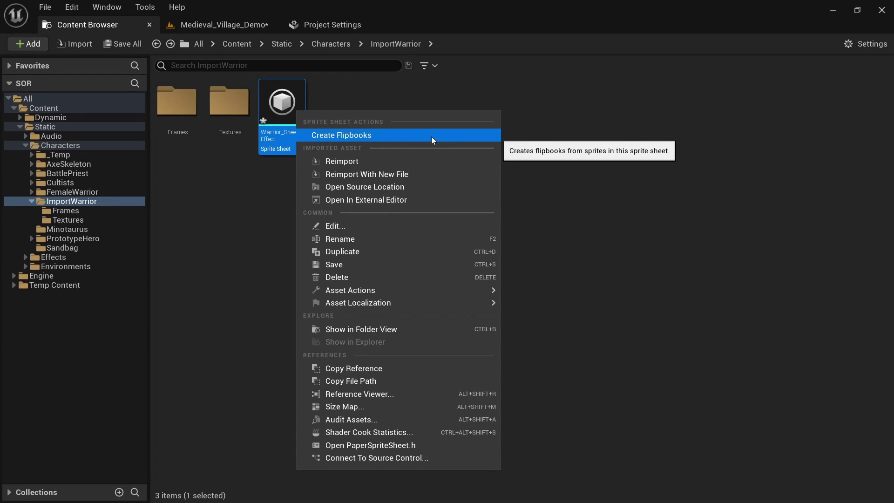
Step: Drag a flipbook asset from the Content Browser into the level
left_click(431, 136)
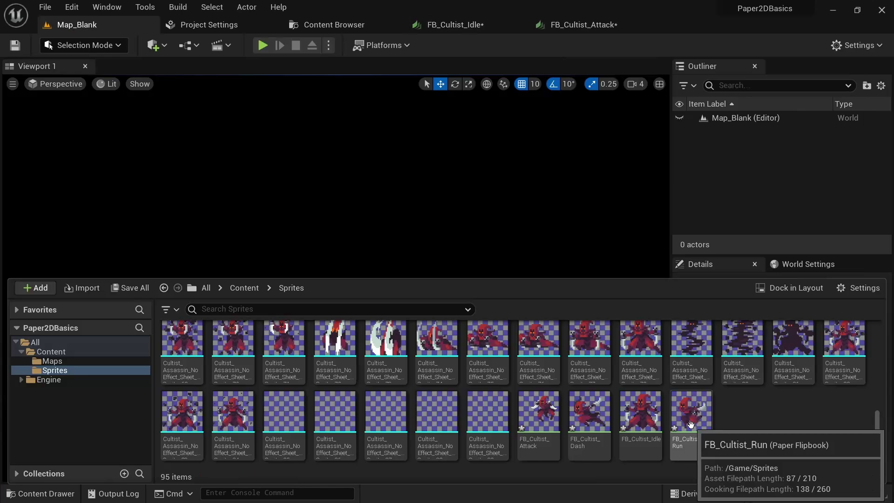
left_click(688, 405)
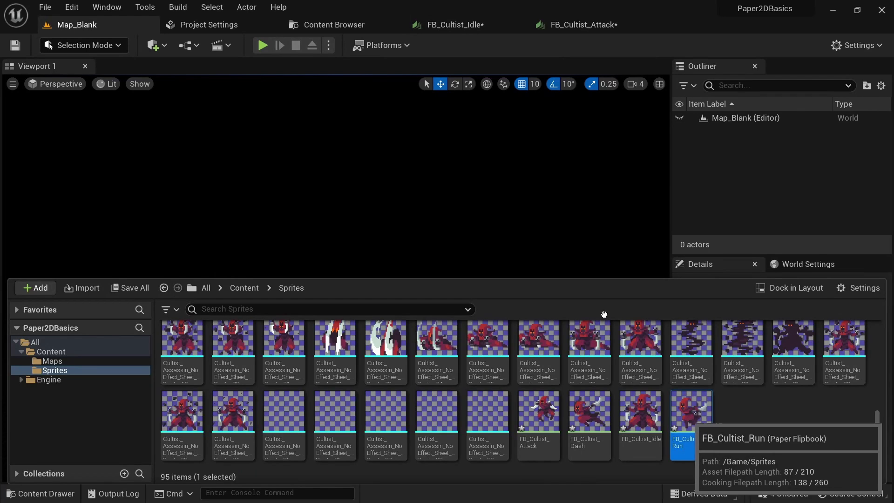
left_click_drag(688, 405, 380, 238)
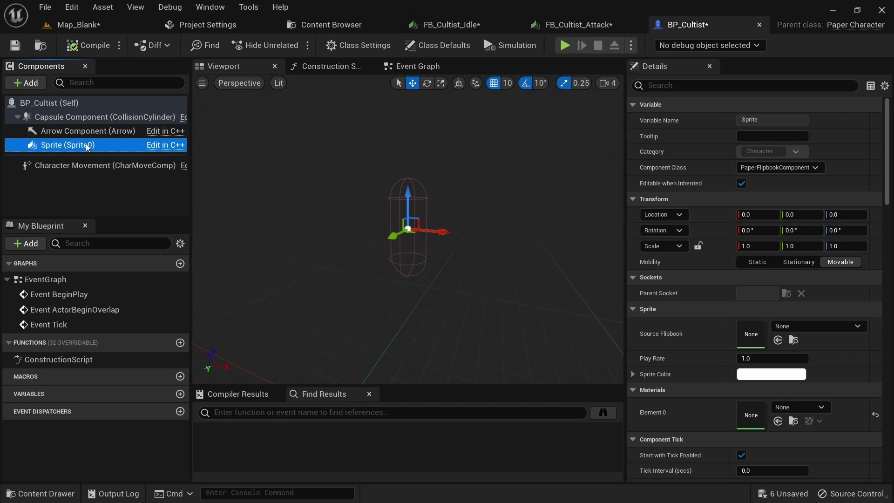
Step: Set the BP_Cultist Sprite component's Source Flipbook to FB_Cultist_Idle
left_click(107, 117)
left_click(93, 145)
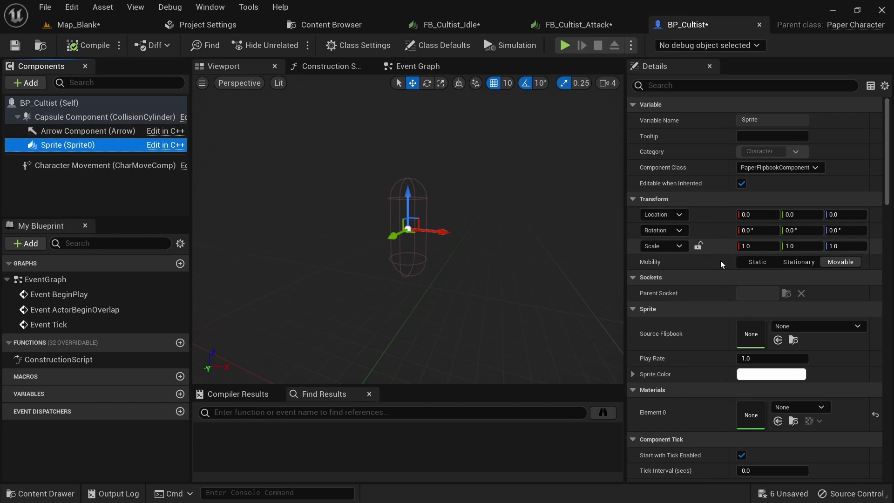
left_click(815, 326)
left_click(815, 217)
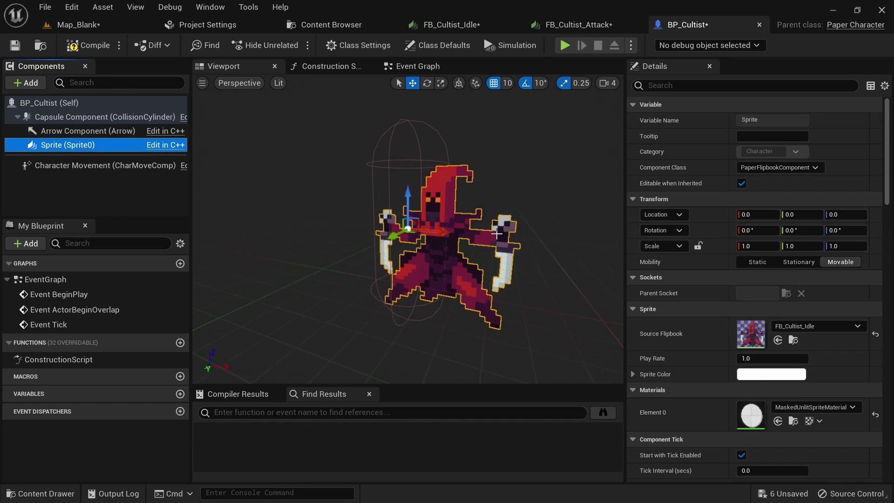
left_click_drag(496, 234, 459, 230)
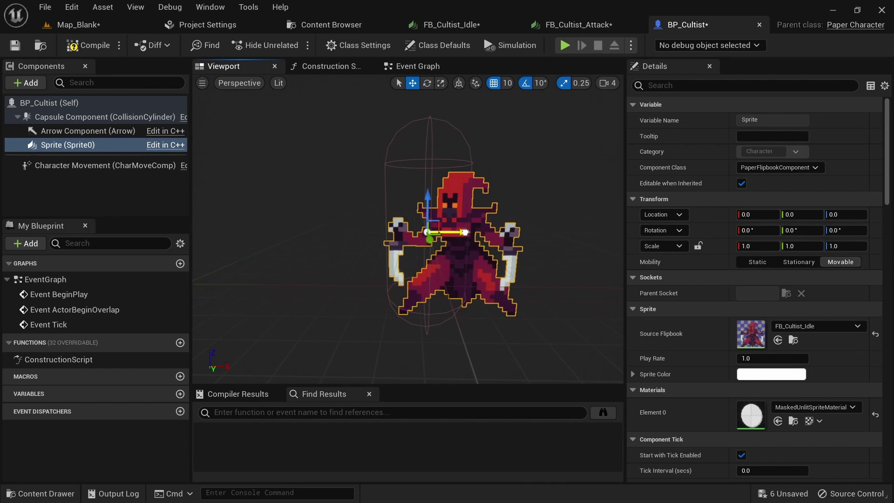